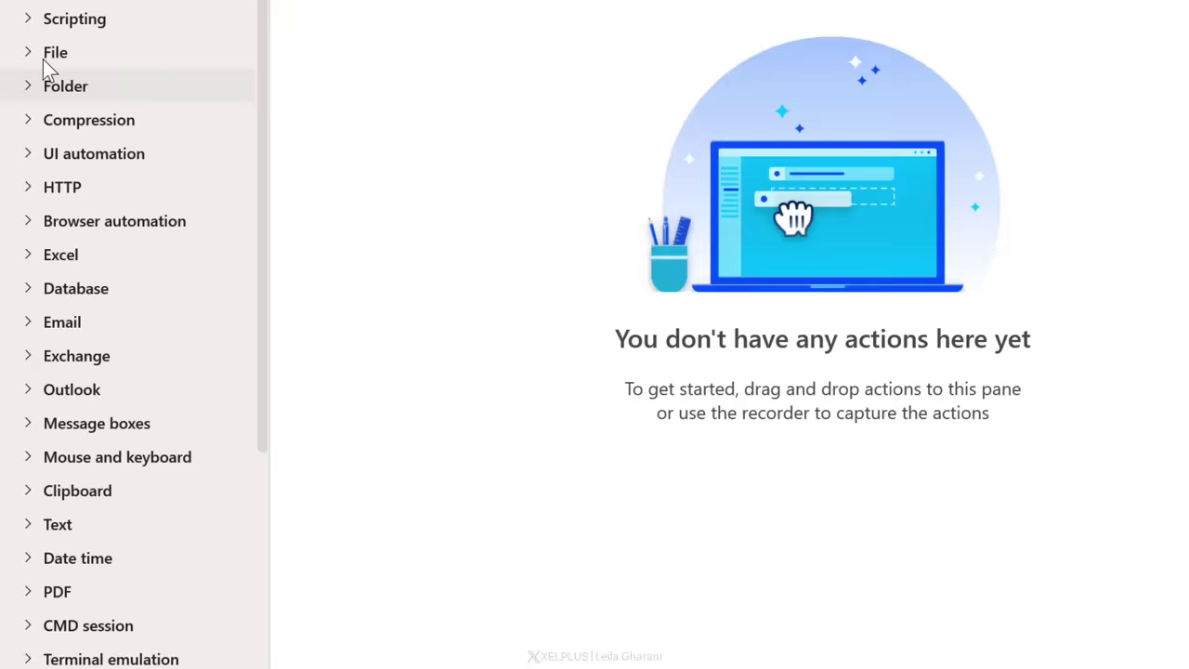
- Review the daily Excel files in the System Daily Data folder and add a Get files in folder action to the flow
click(28, 48)
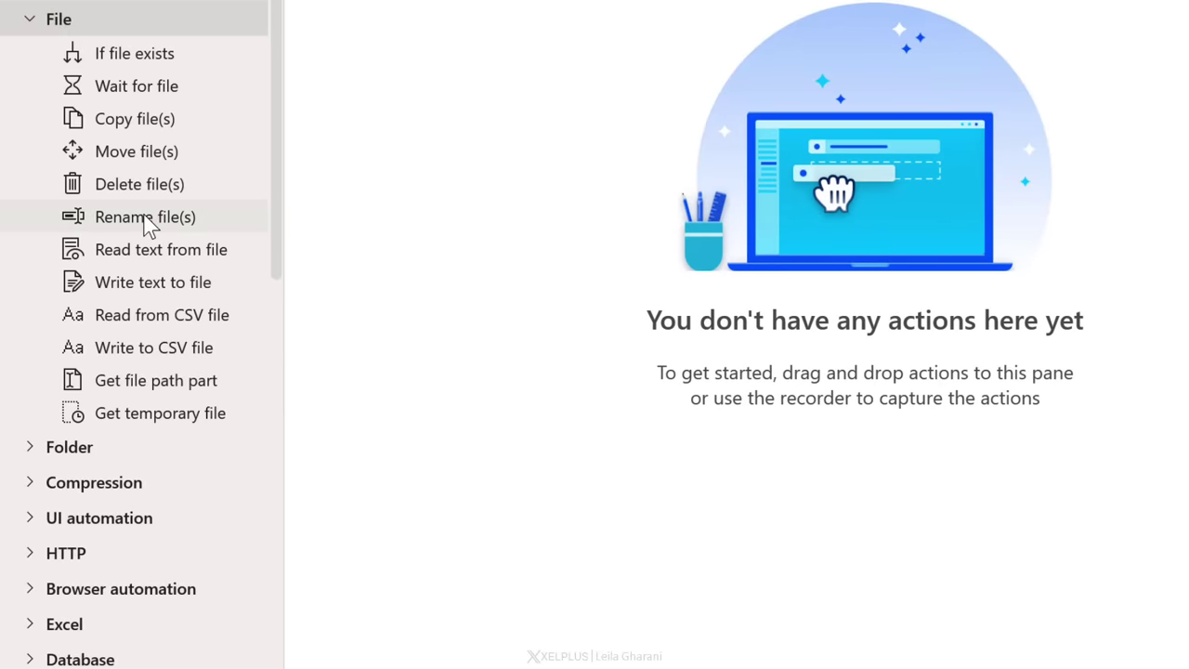
click(29, 446)
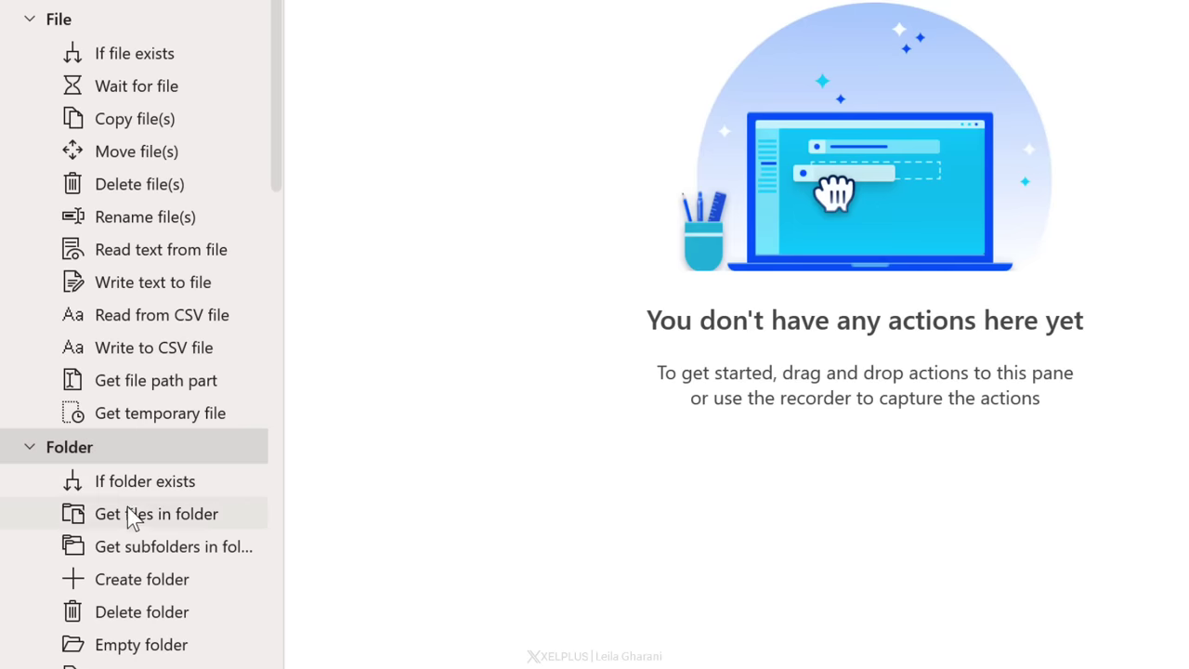
click(154, 534)
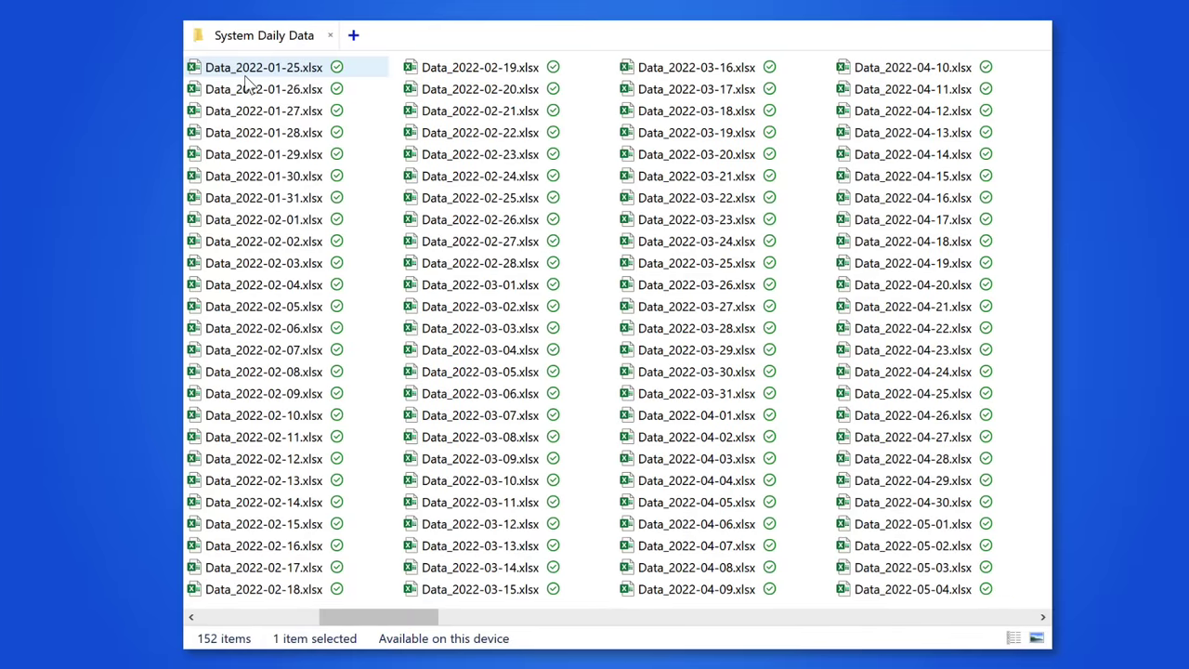
scroll(232, 112, right, 4)
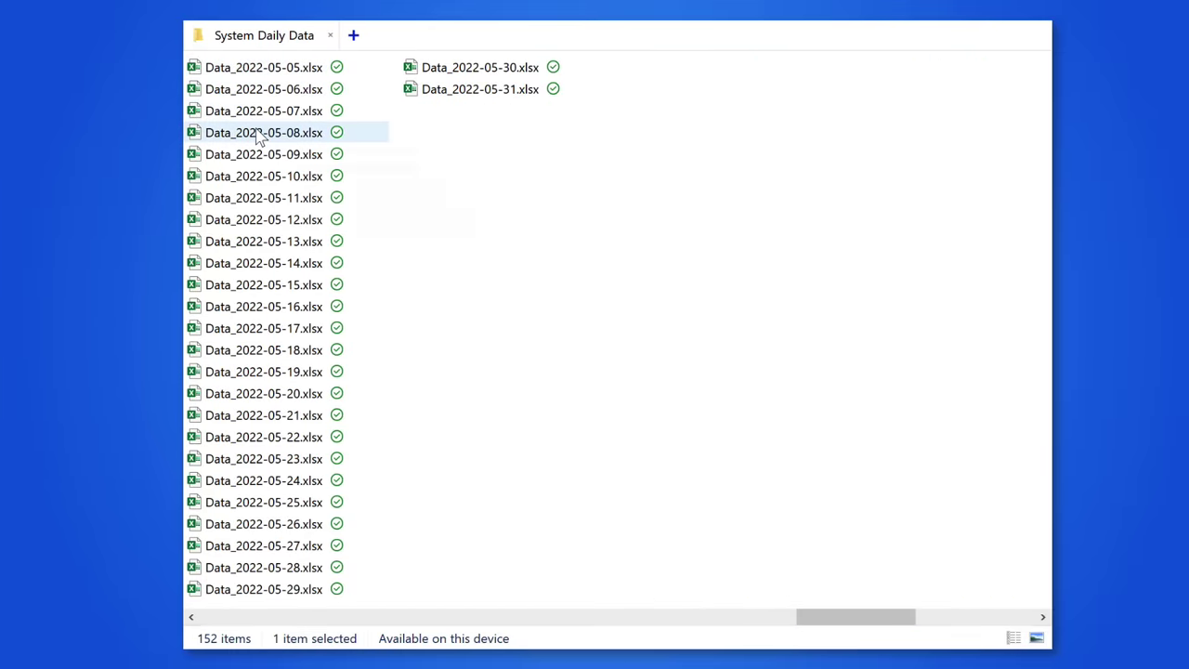
scroll(233, 127, left, 3)
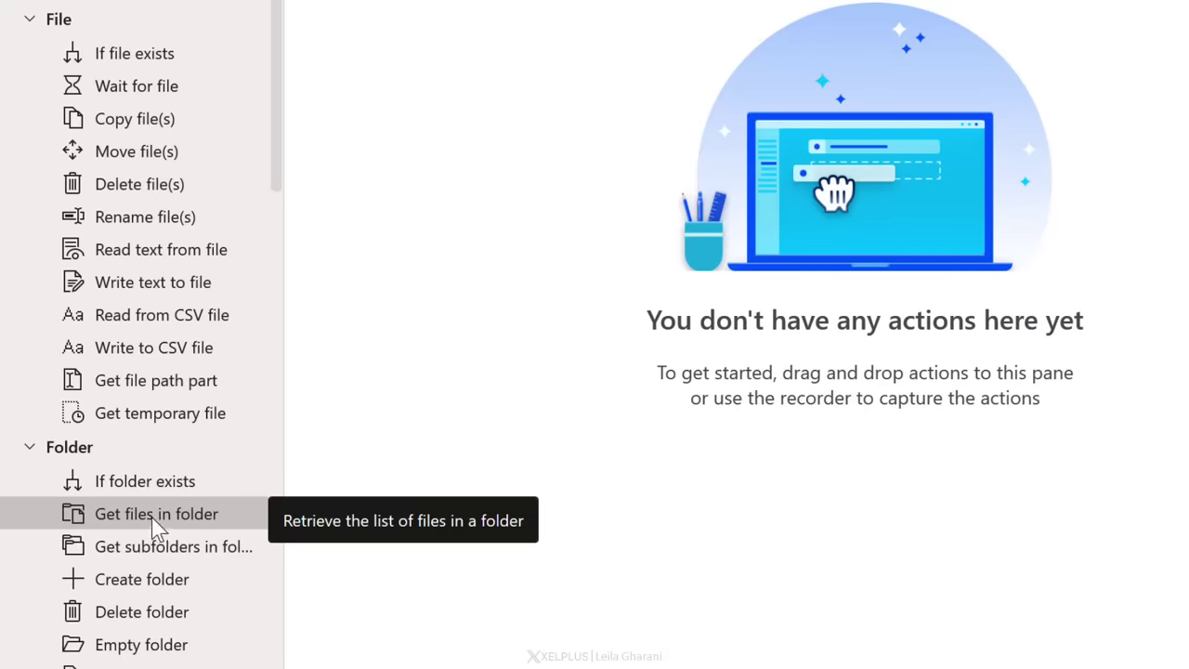
drag(158, 528, 674, 139)
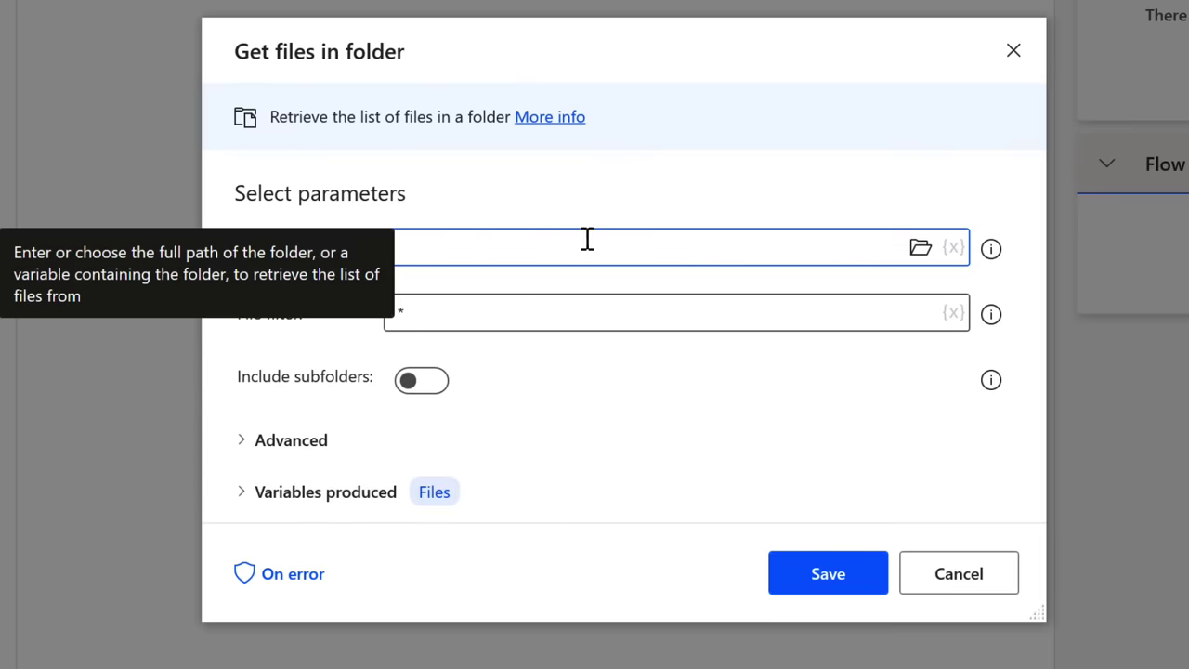
- Set the action's source folder to OneDrive - XelPlus\00_Noob\Work Stuff\System Daily Data
click(920, 248)
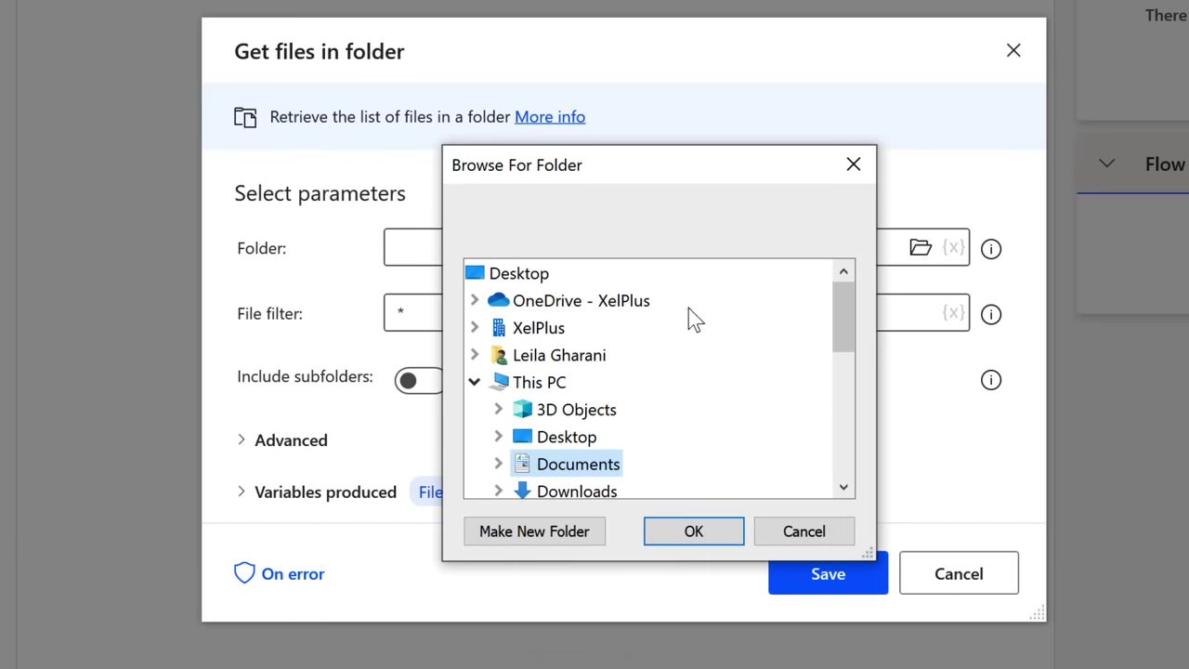
double_click(520, 302)
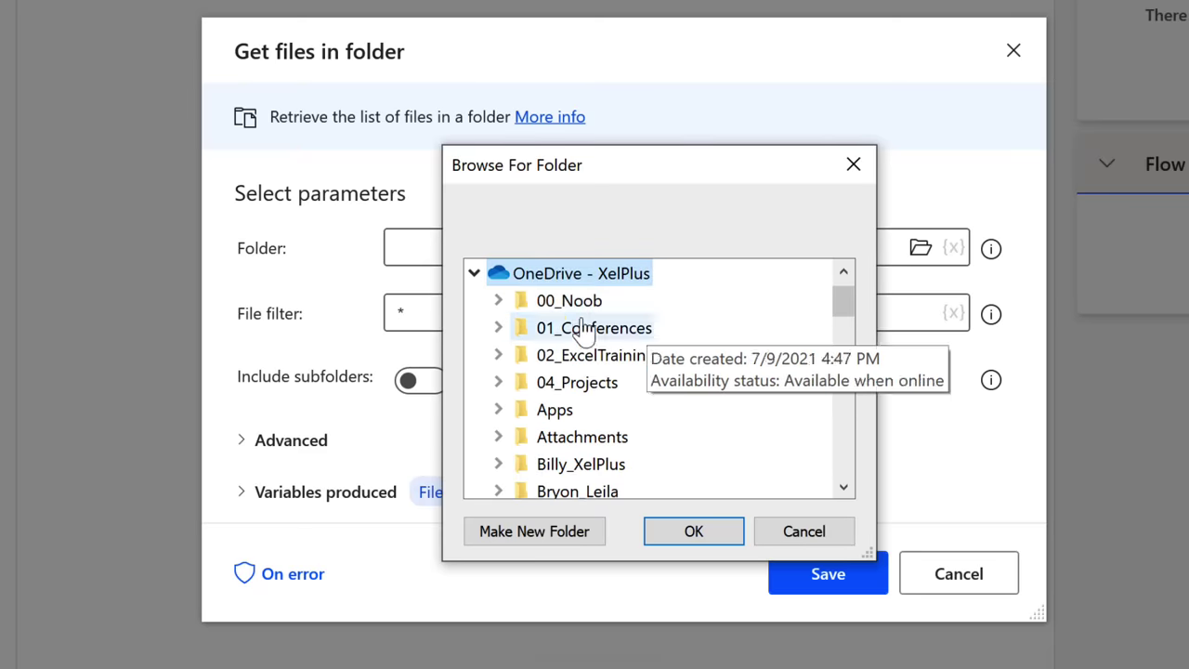
double_click(566, 303)
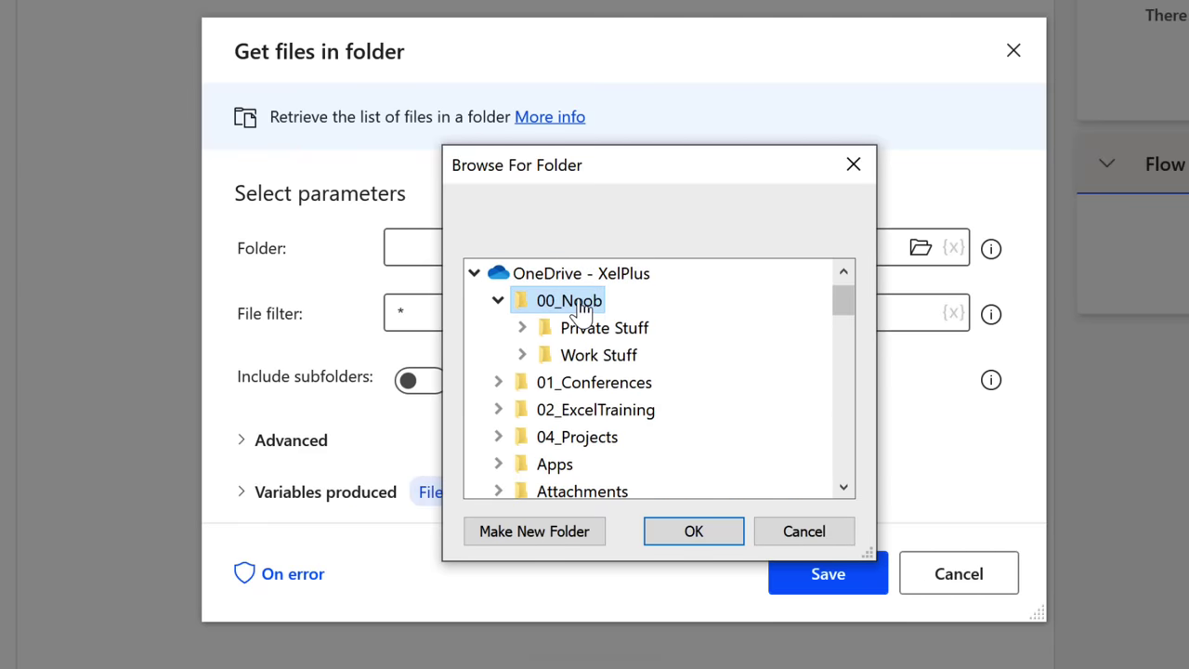
double_click(602, 357)
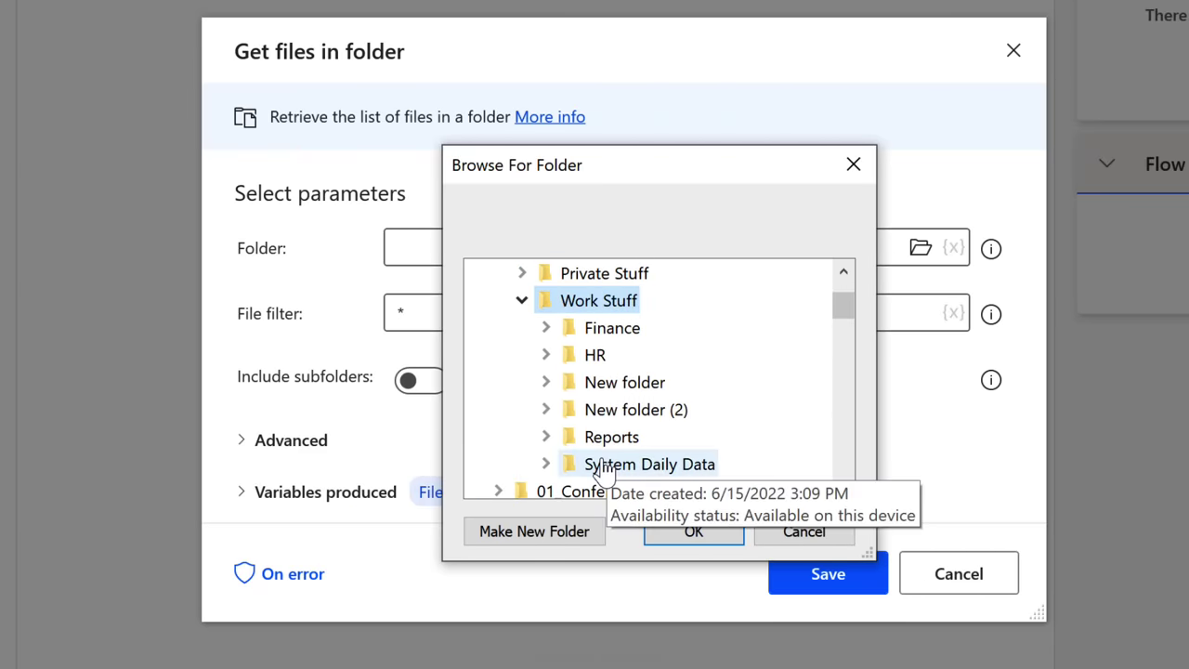
double_click(638, 469)
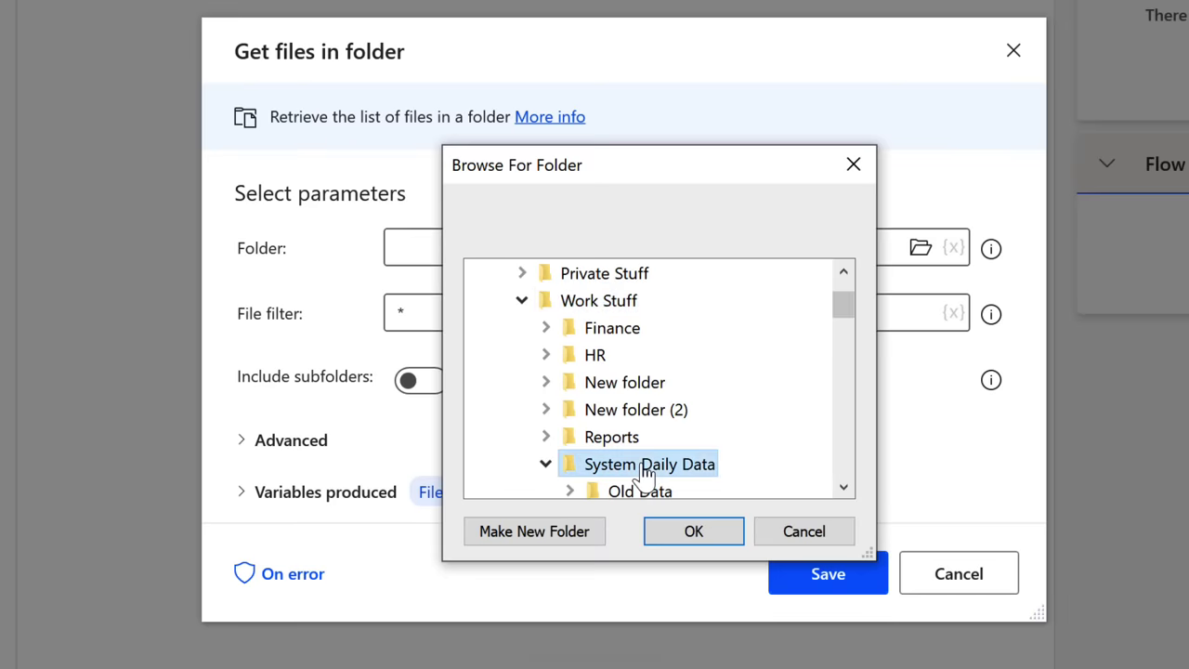
click(665, 527)
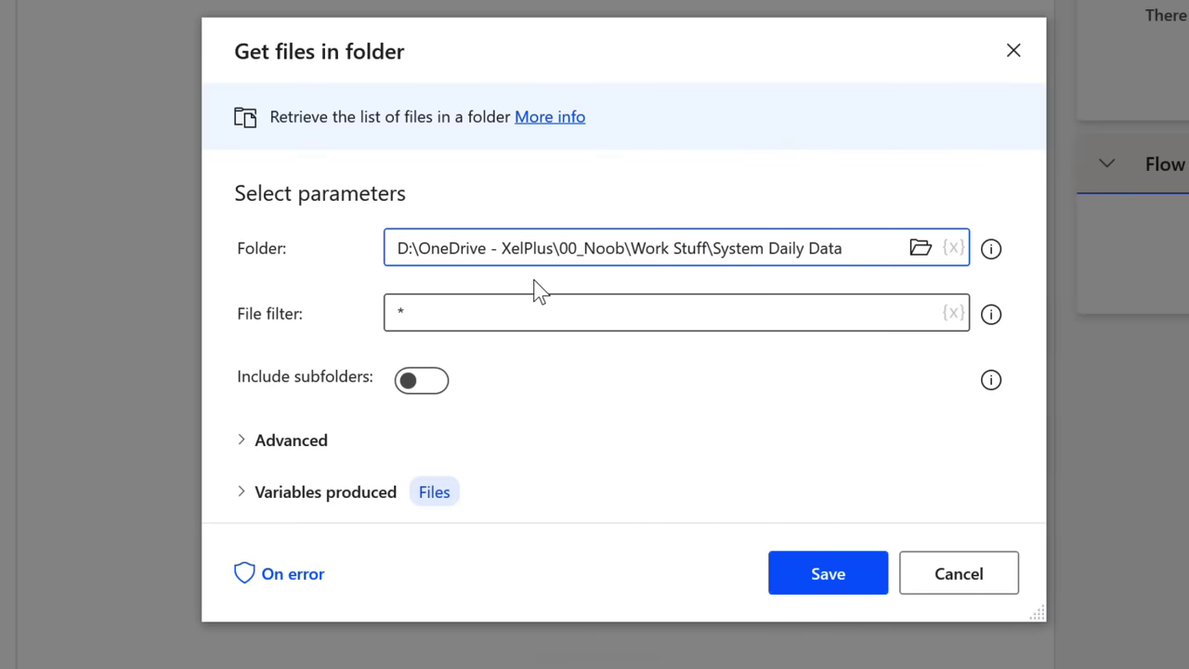
- Include subfolders in the file retrieval, check the Old Data subfolder in File Explorer, and save the action with the * file filter
click(548, 309)
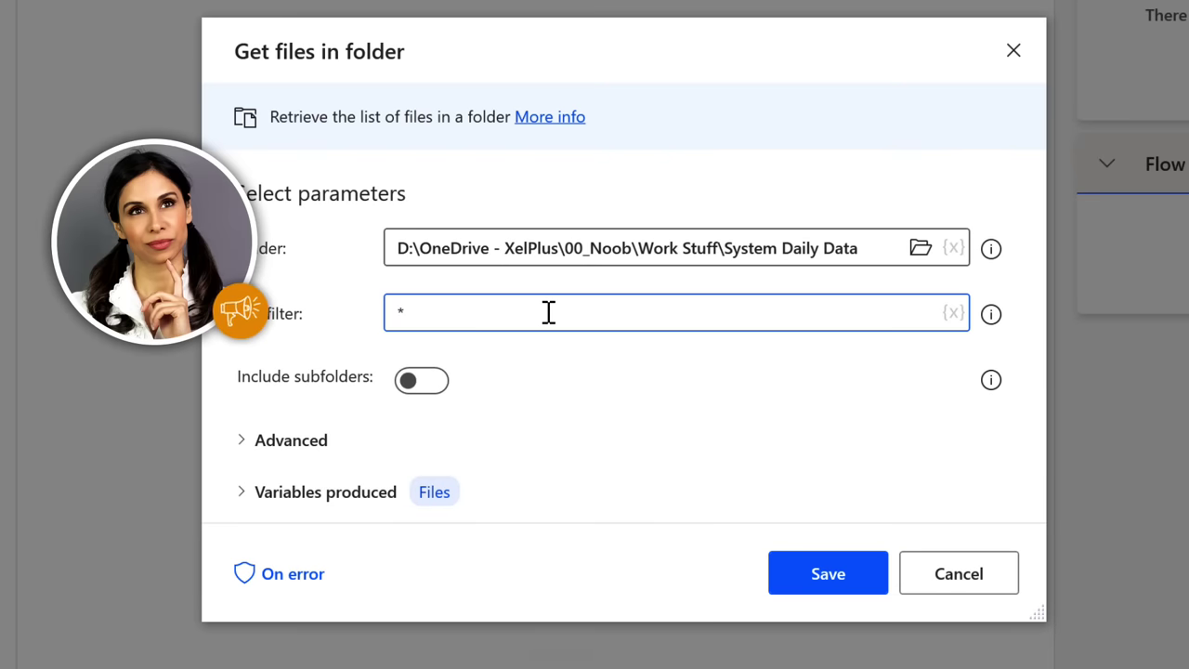
click(423, 381)
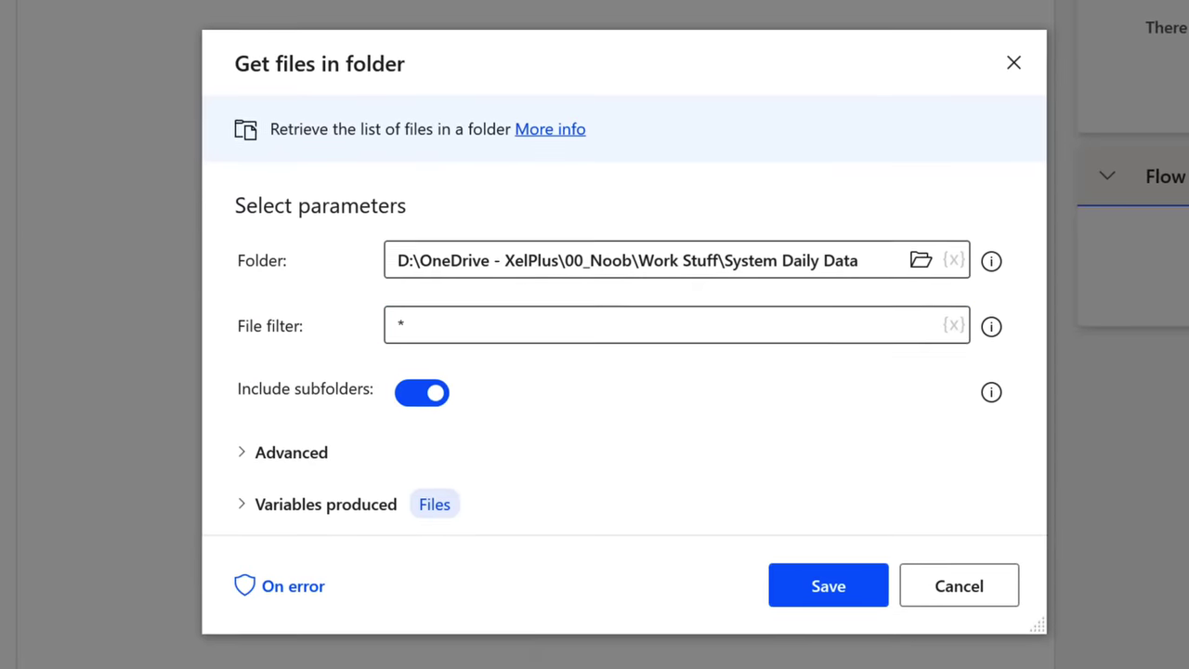
key(alt+Tab)
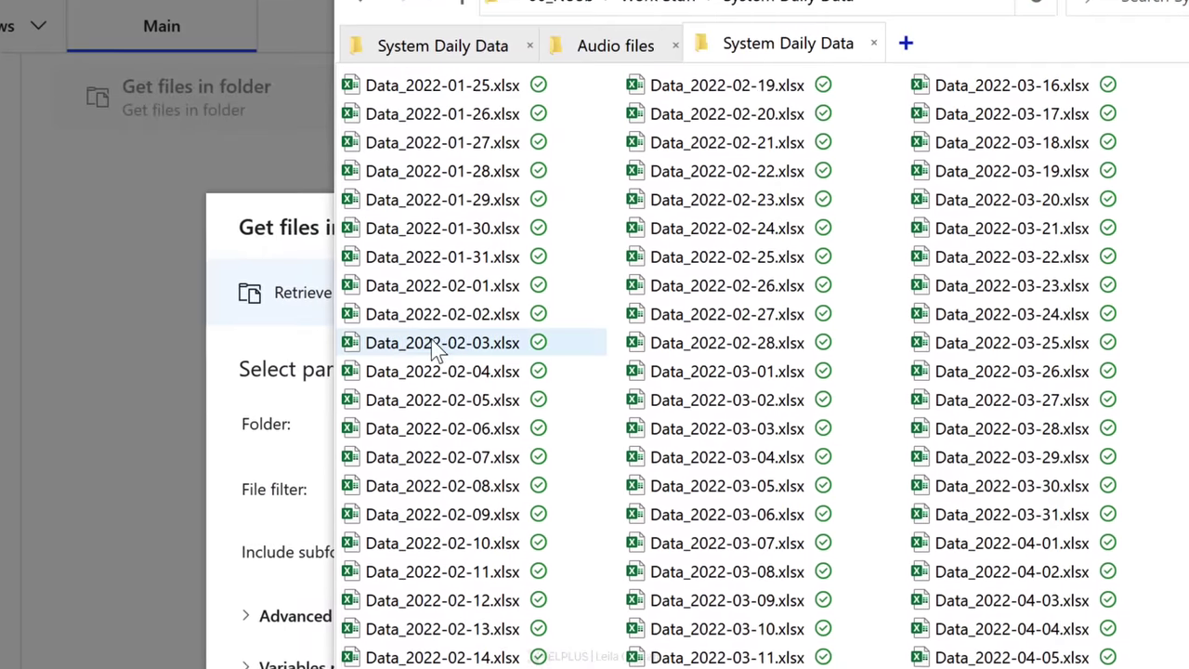
scroll(436, 351, left, 3)
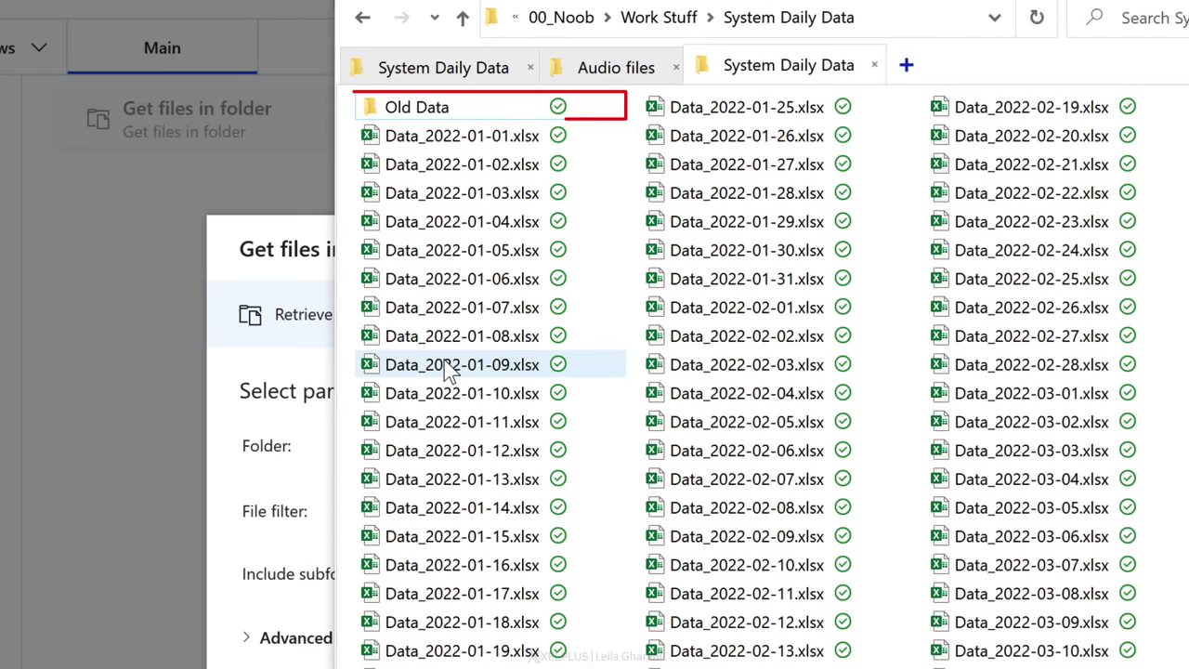
double_click(424, 110)
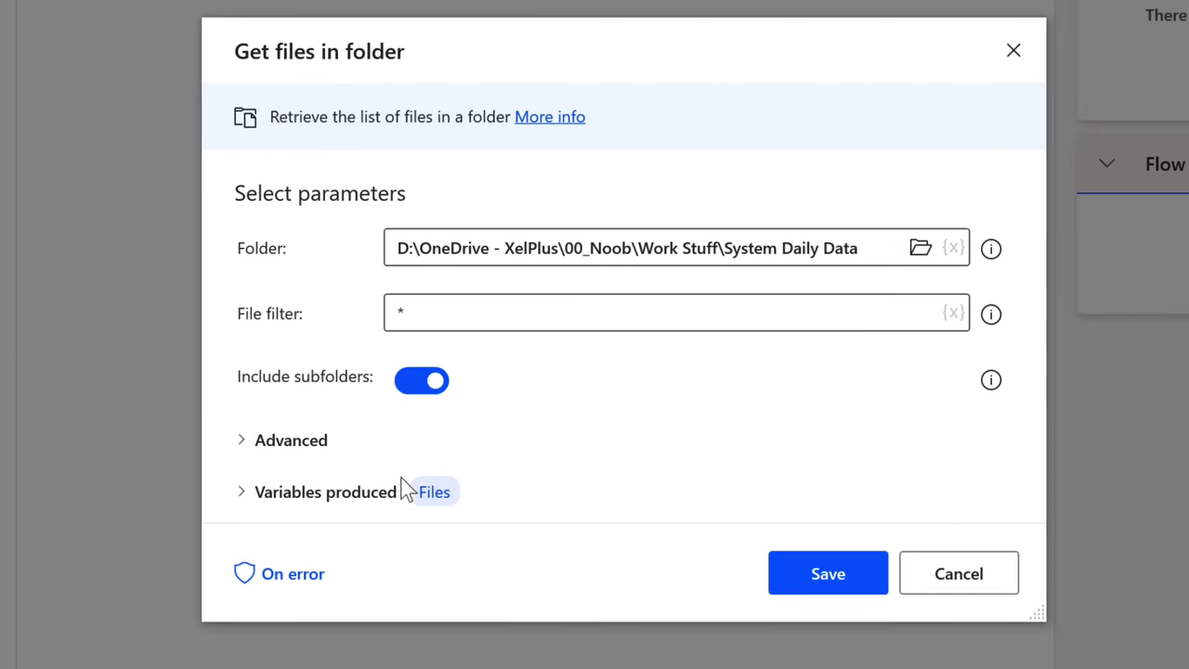
mouse_move(436, 495)
click(828, 580)
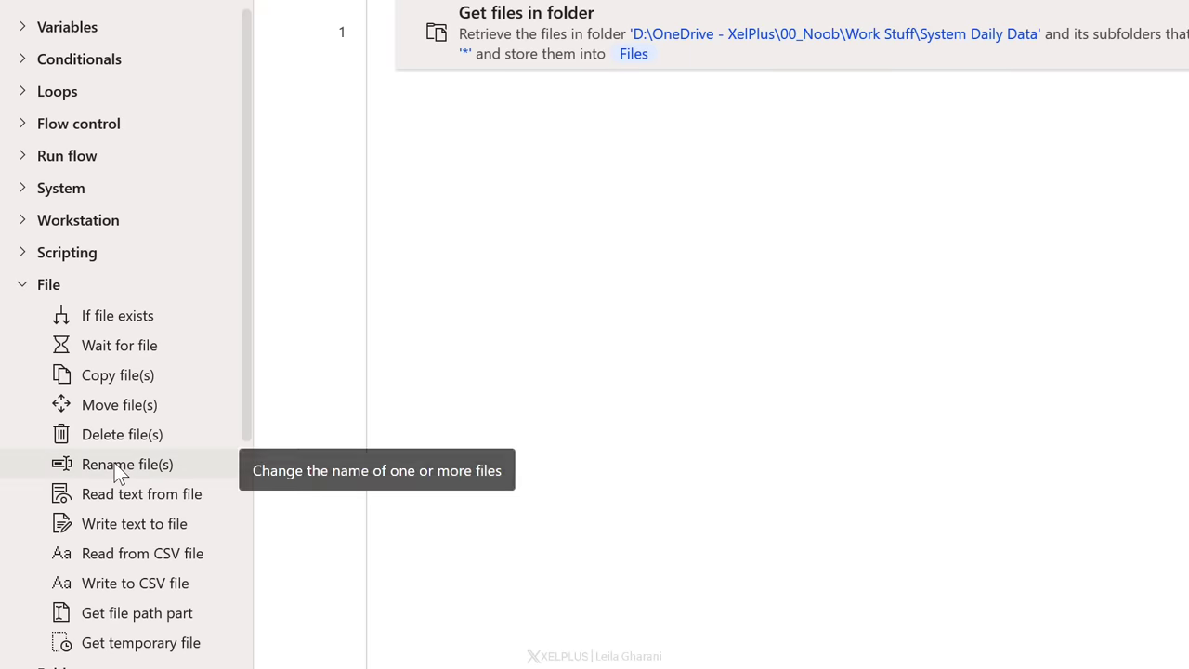
- Add a Rename file(s) action after Get files in folder and use the Files variable as the files to rename
drag(119, 473, 525, 257)
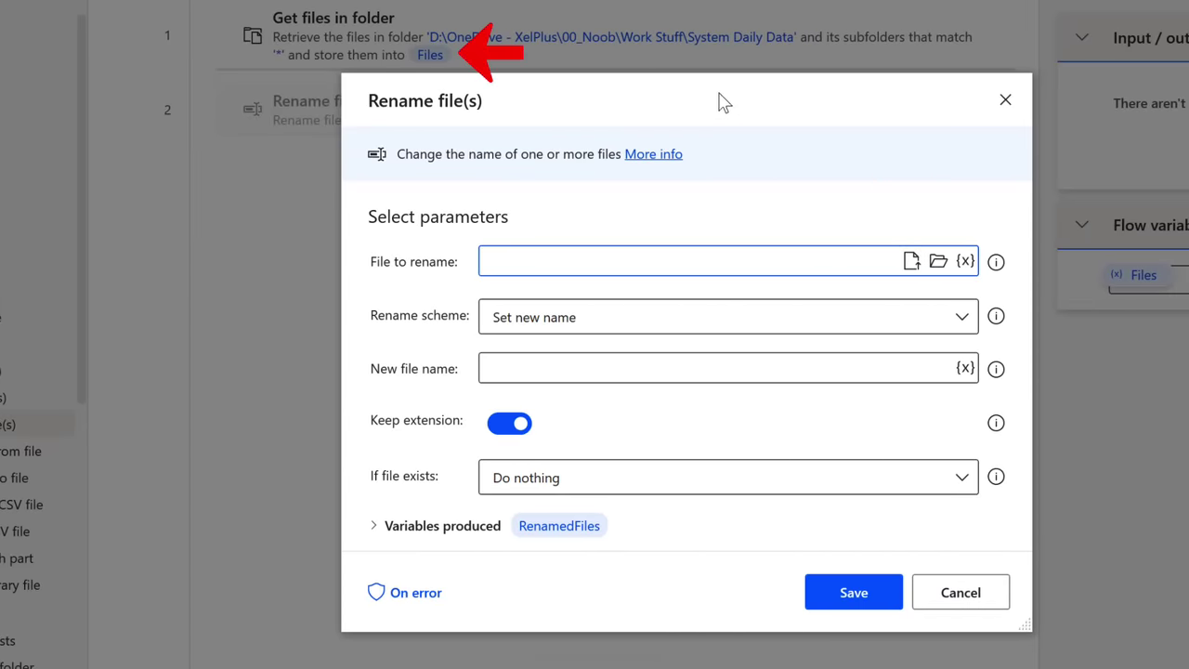
drag(717, 102, 624, 136)
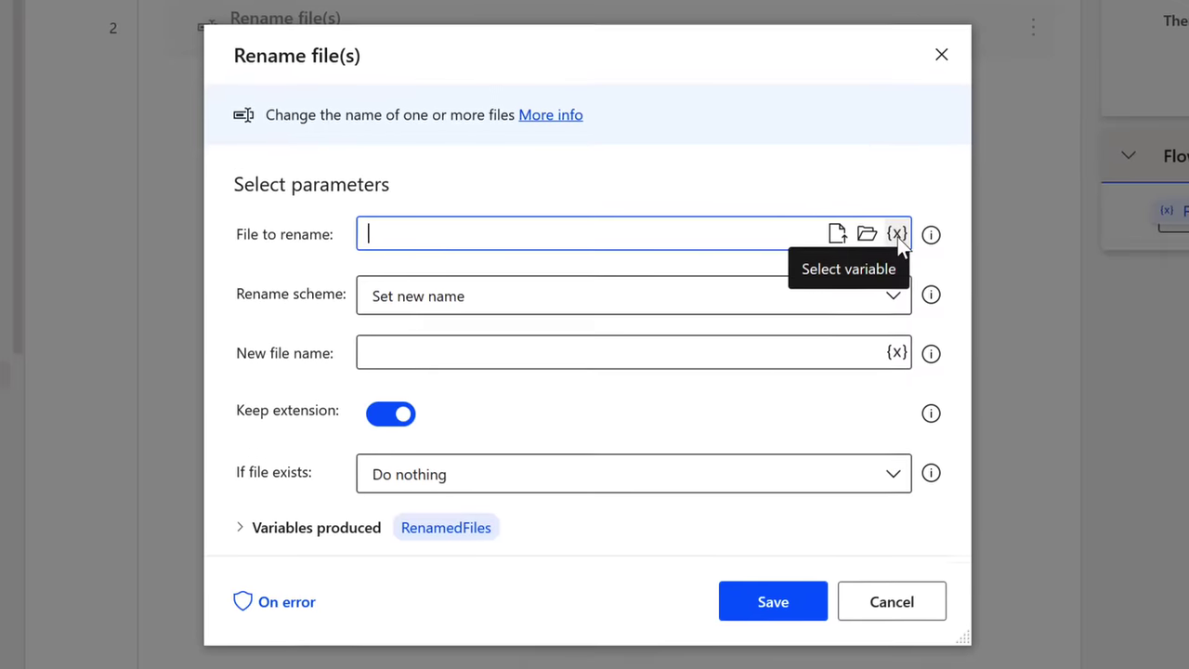
click(897, 234)
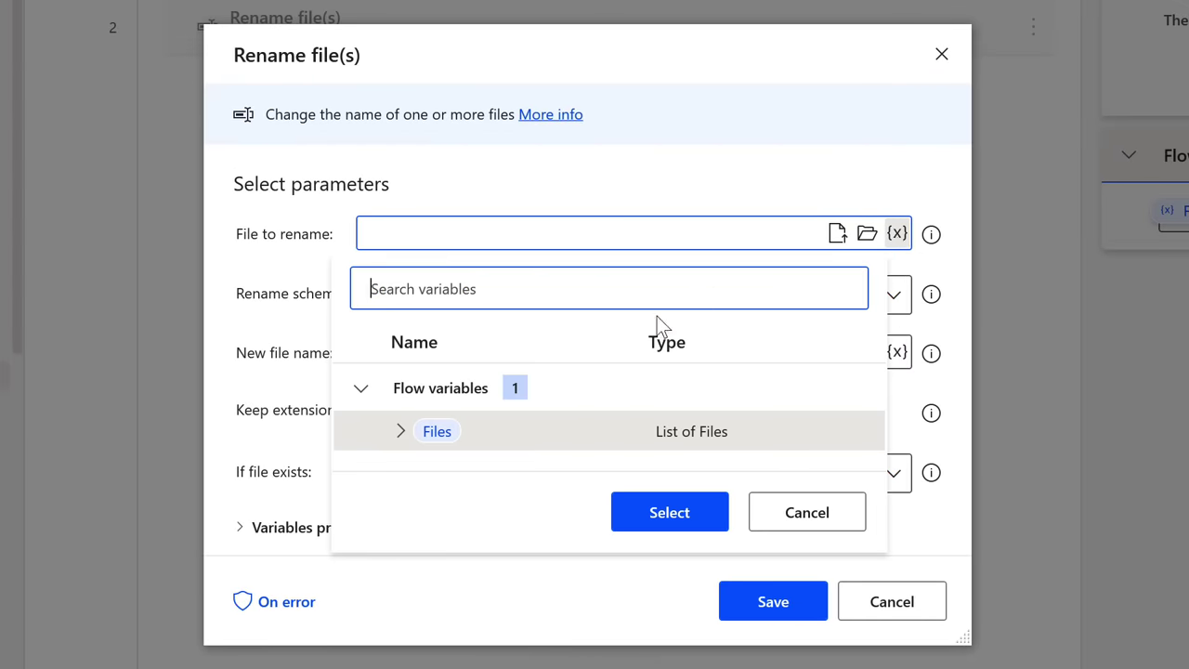
click(442, 444)
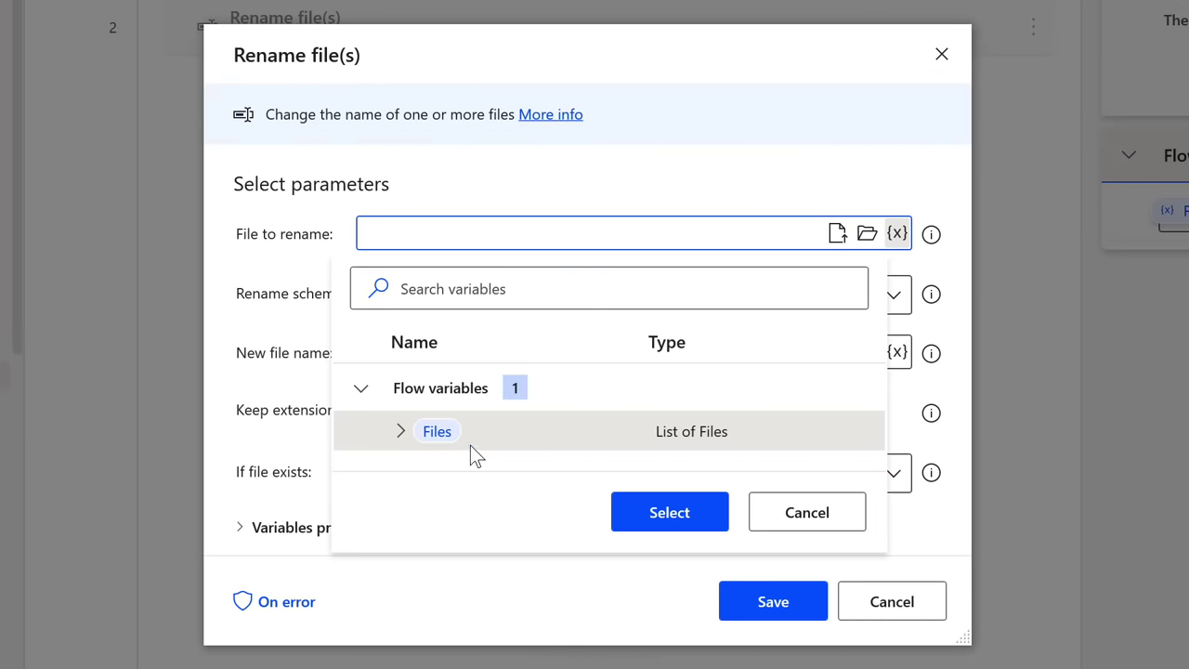
click(653, 507)
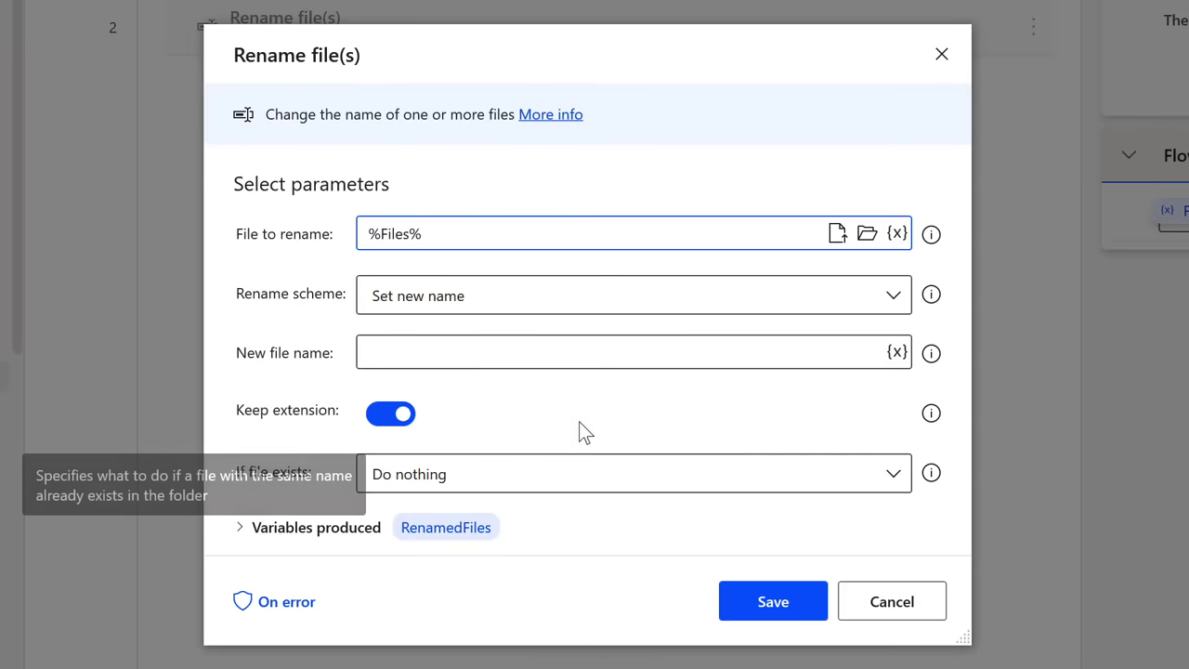
- Set the rename scheme to Add text, with the text Chicago_ placed before the name
click(492, 296)
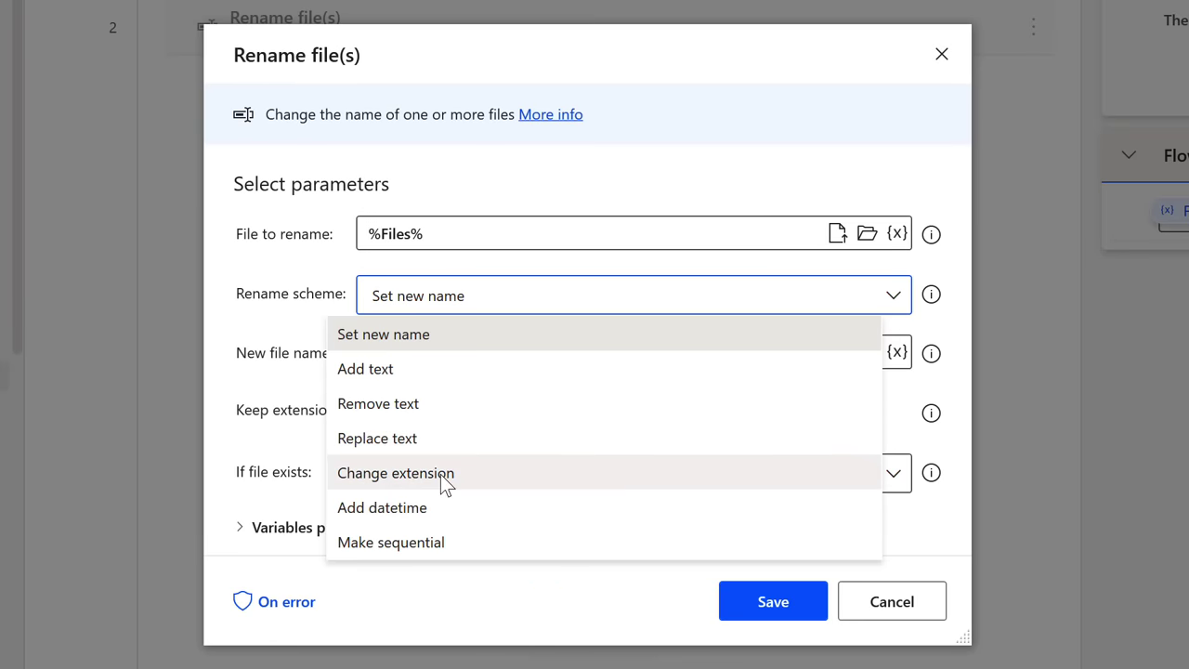
click(407, 372)
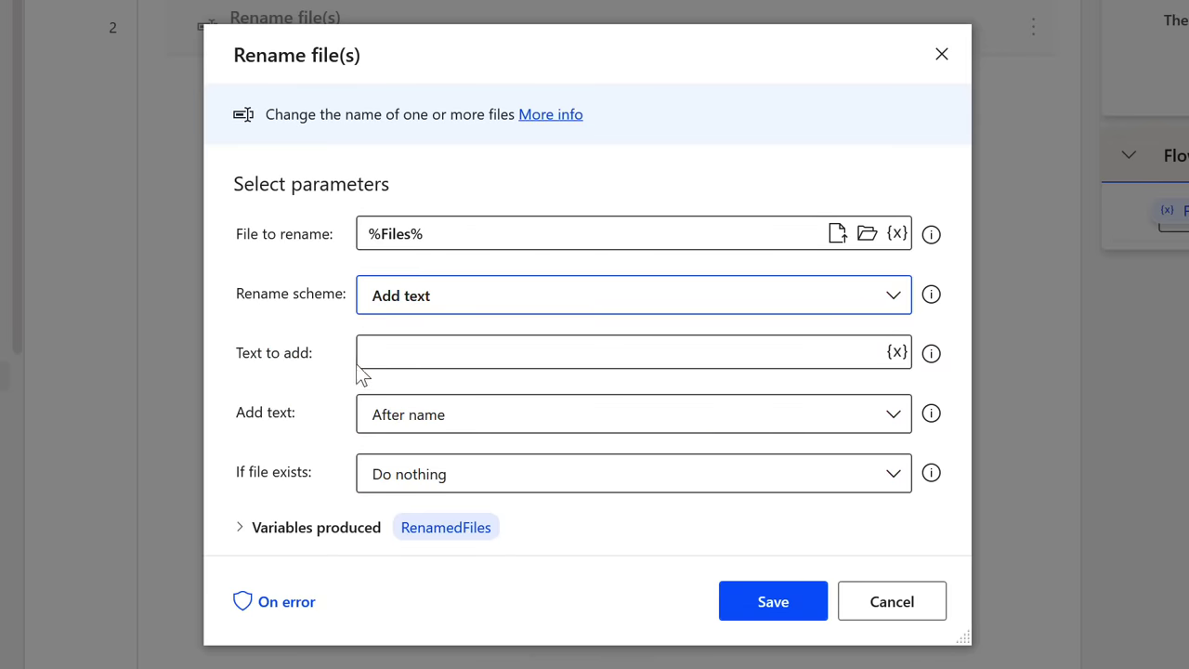
click(437, 348)
text(Chicago_)
click(442, 429)
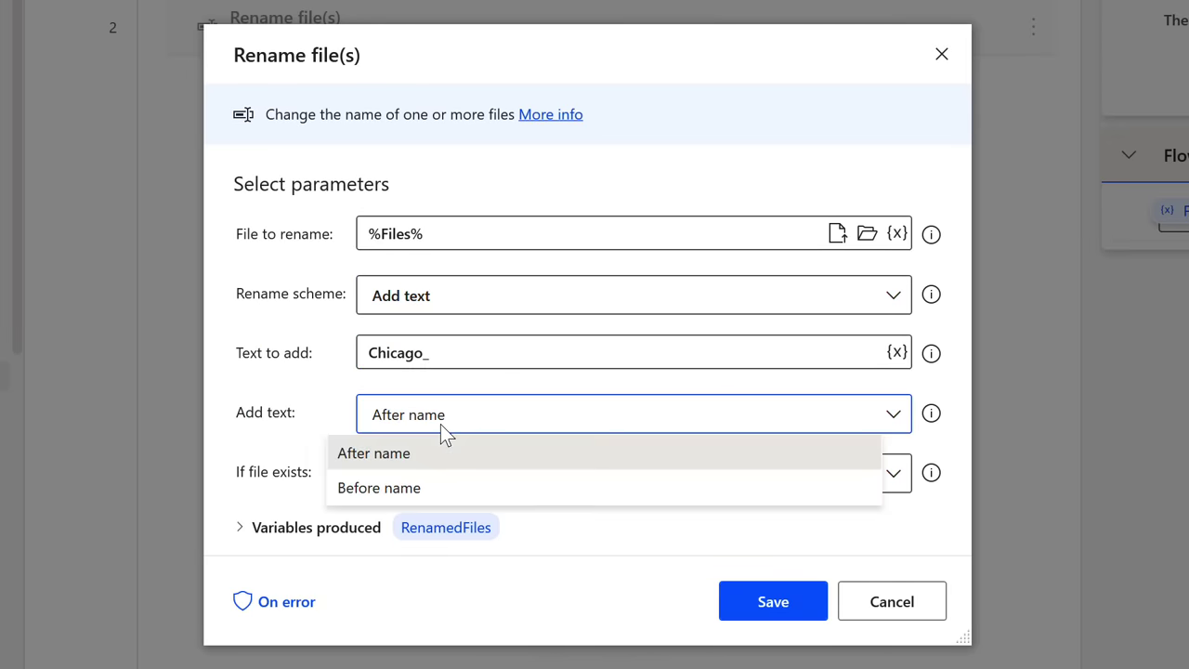
click(385, 490)
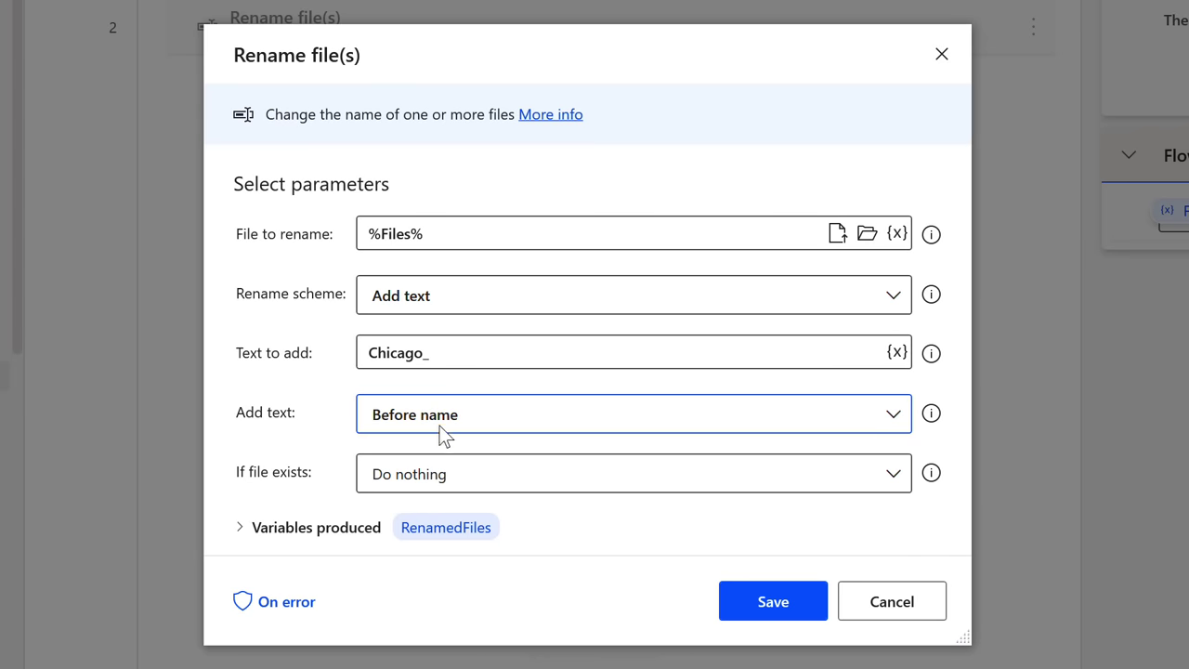
- Keep Do nothing for existing files, turn off the RenamedFiles output variable, and save the rename action
click(457, 478)
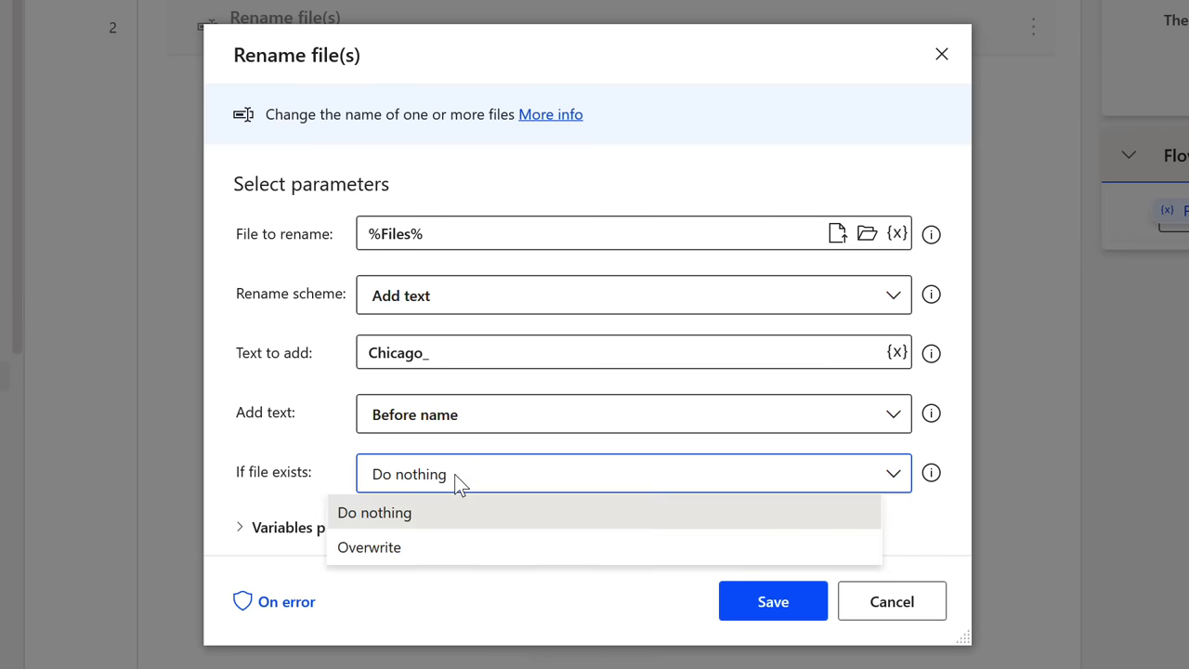
click(392, 514)
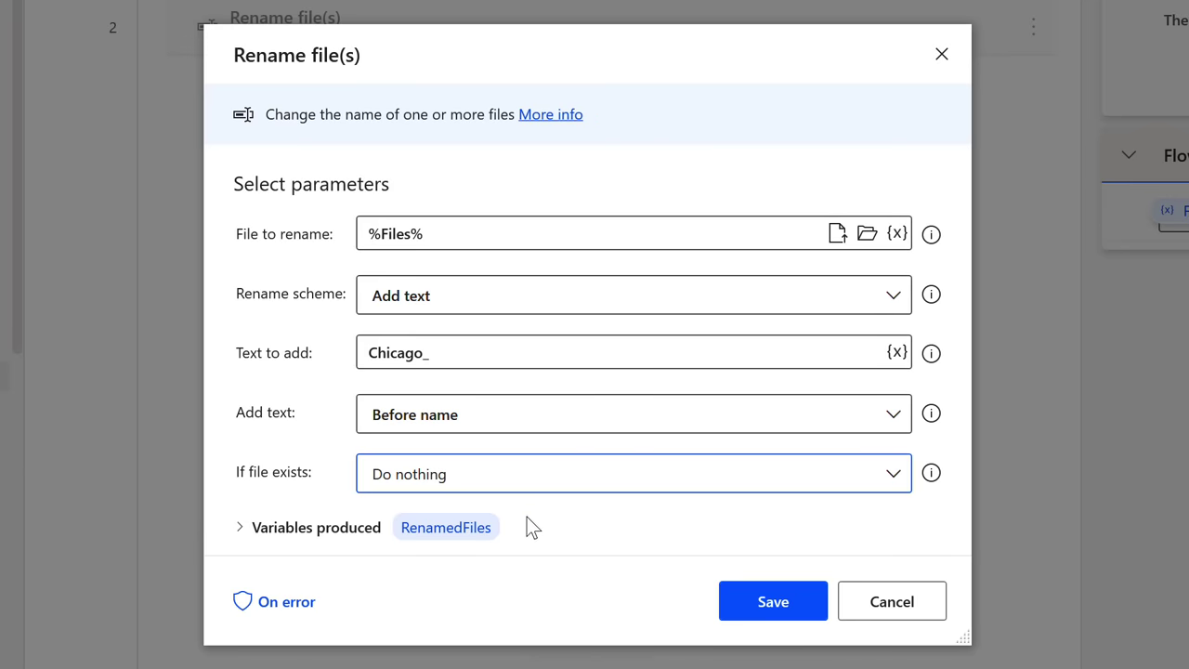
click(242, 529)
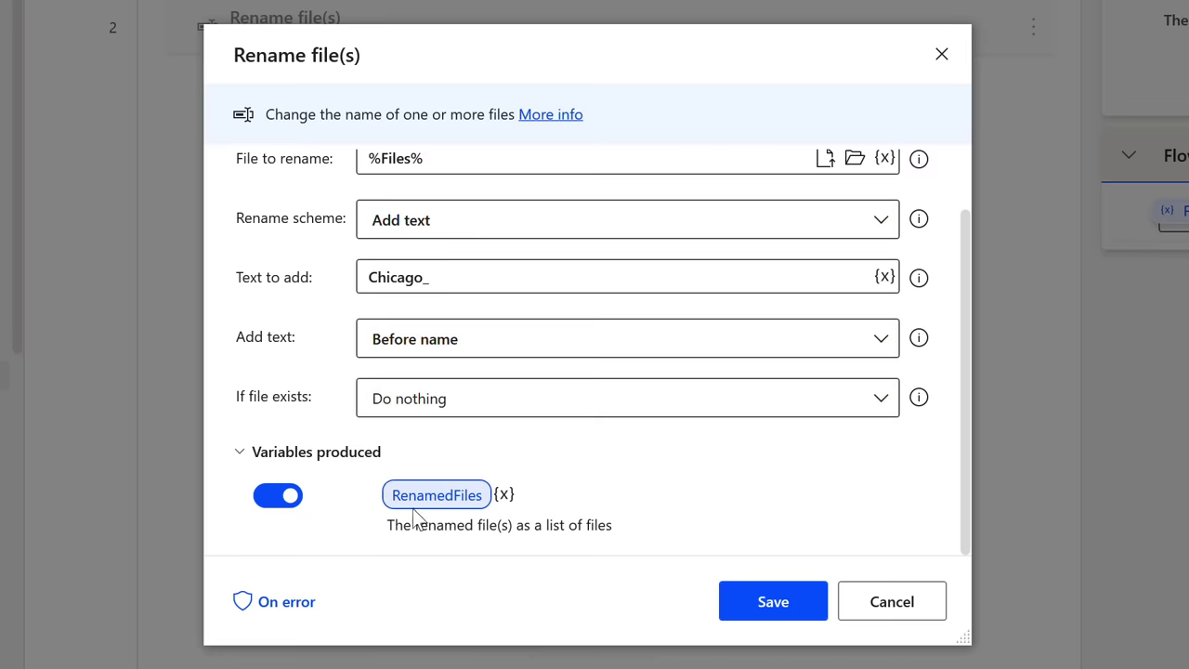
click(267, 501)
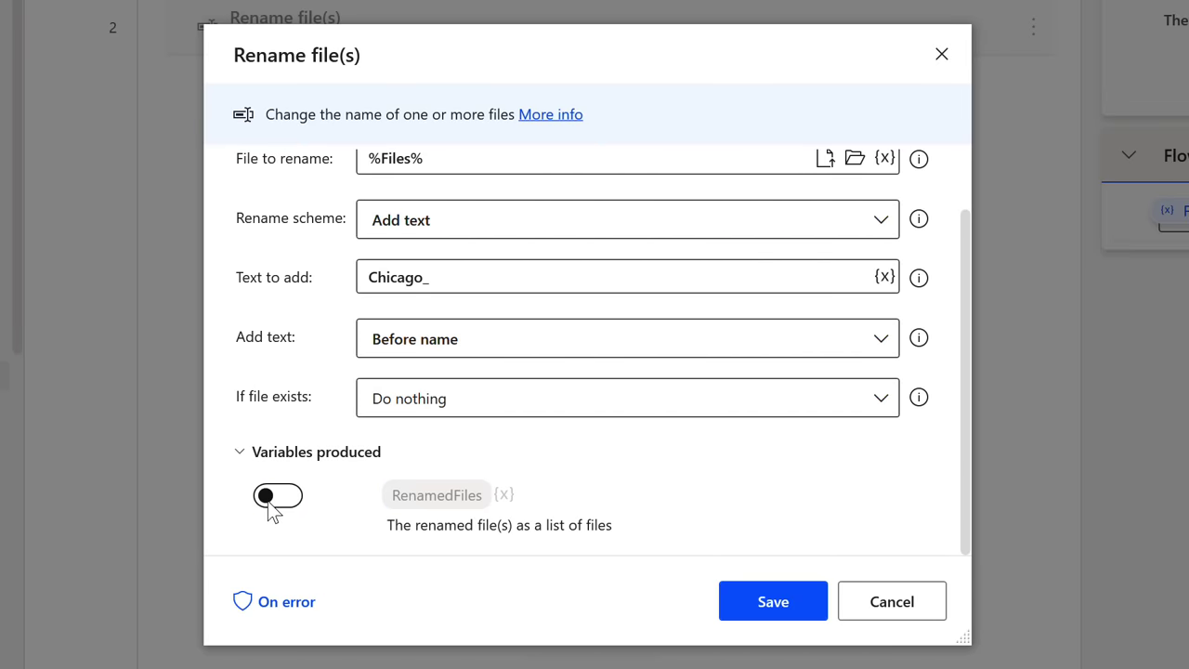
click(743, 612)
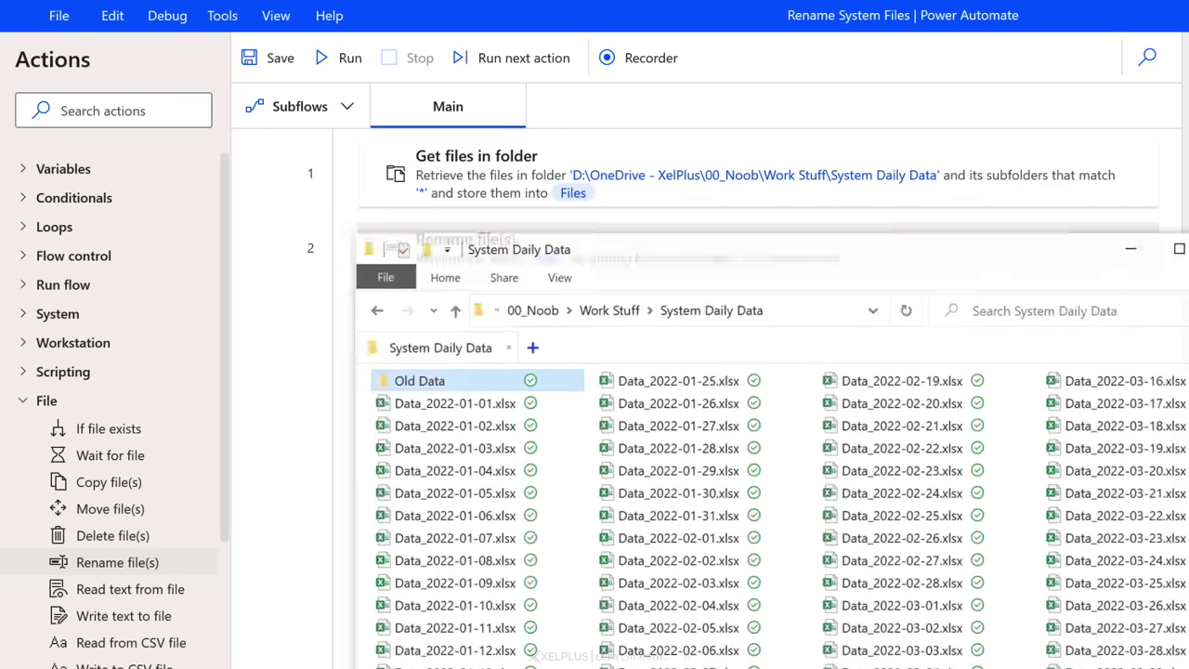
- Place the System Daily Data folder window beside the flow, run the flow, and check the file names in Old Data
drag(770, 212, 1187, 213)
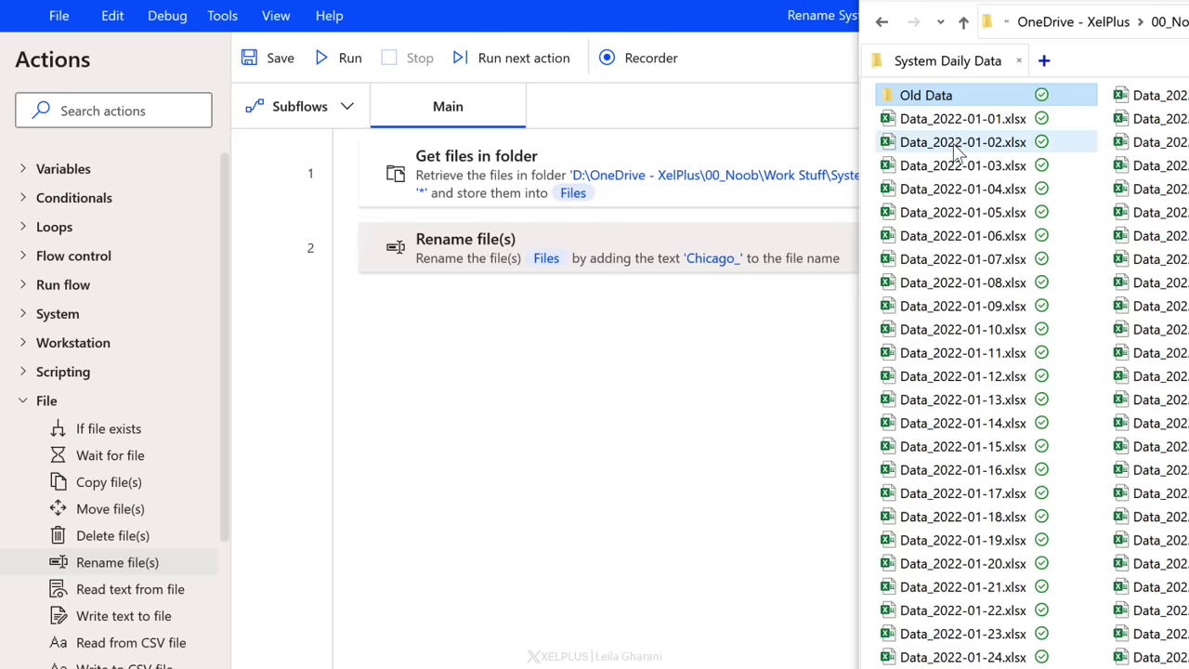
click(334, 69)
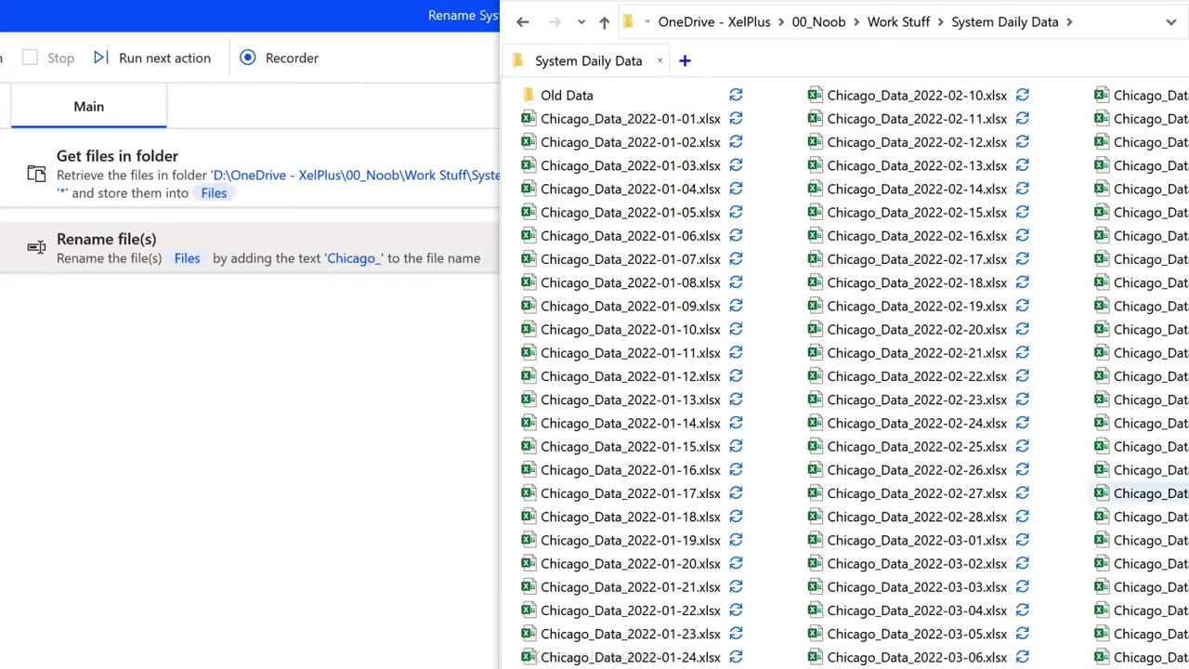
double_click(570, 99)
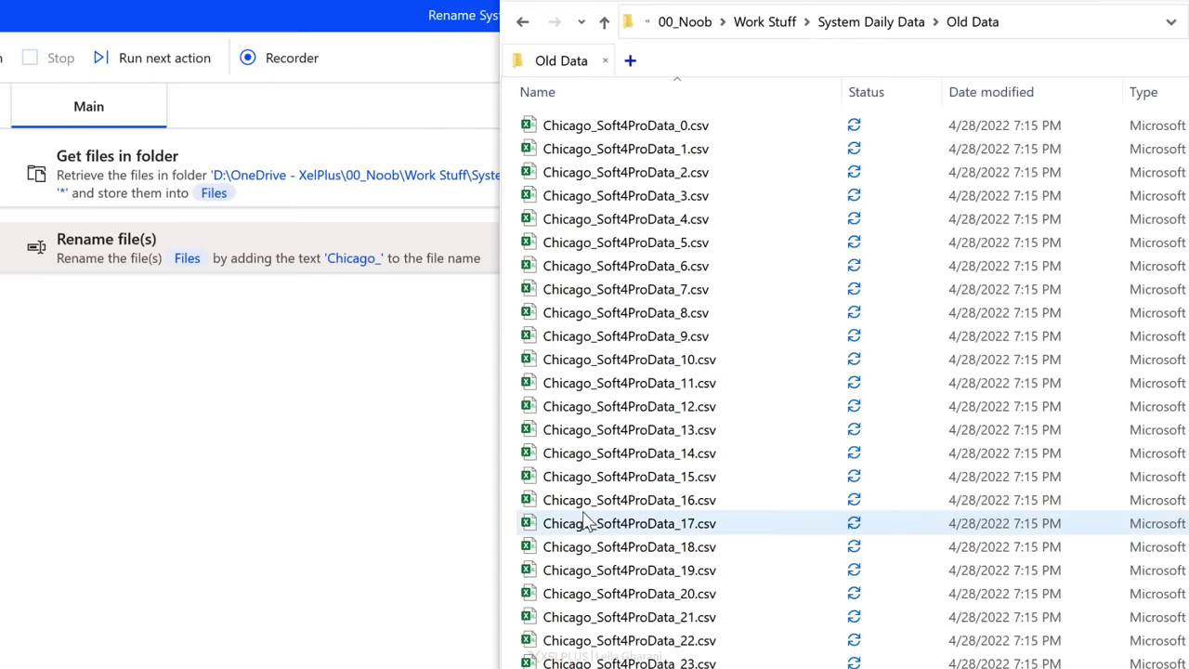
- Check the Chicago_ prefix on the files throughout the Old Data folder and save the flow
scroll(587, 288, down, 20)
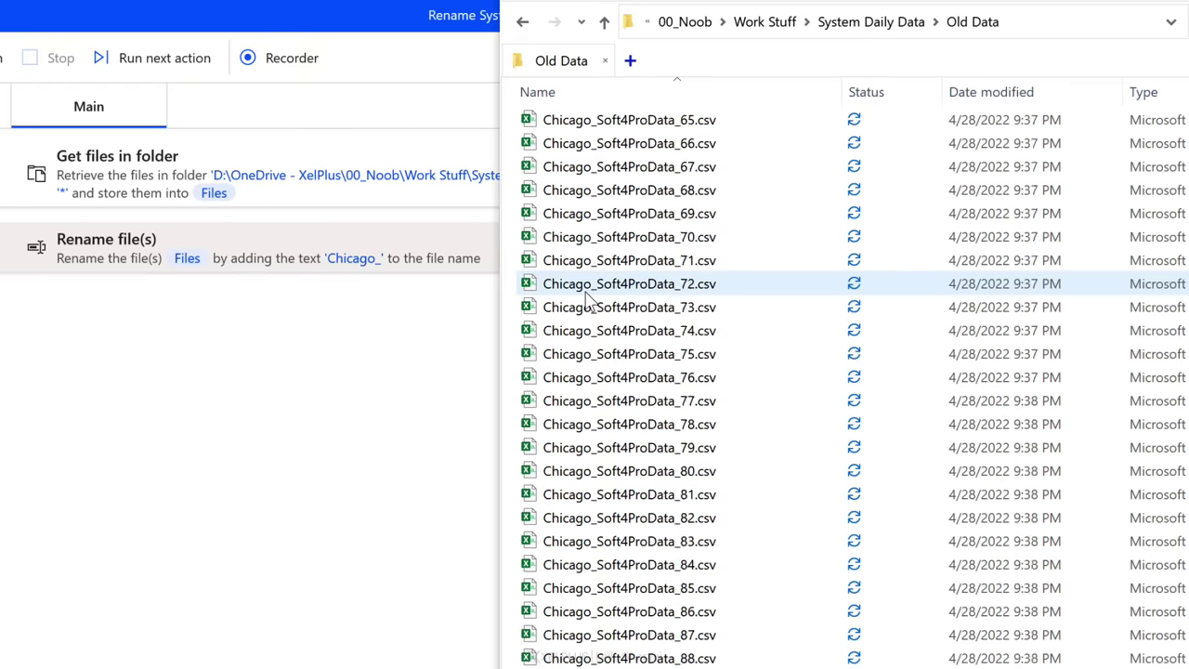
scroll(580, 305, down, 18)
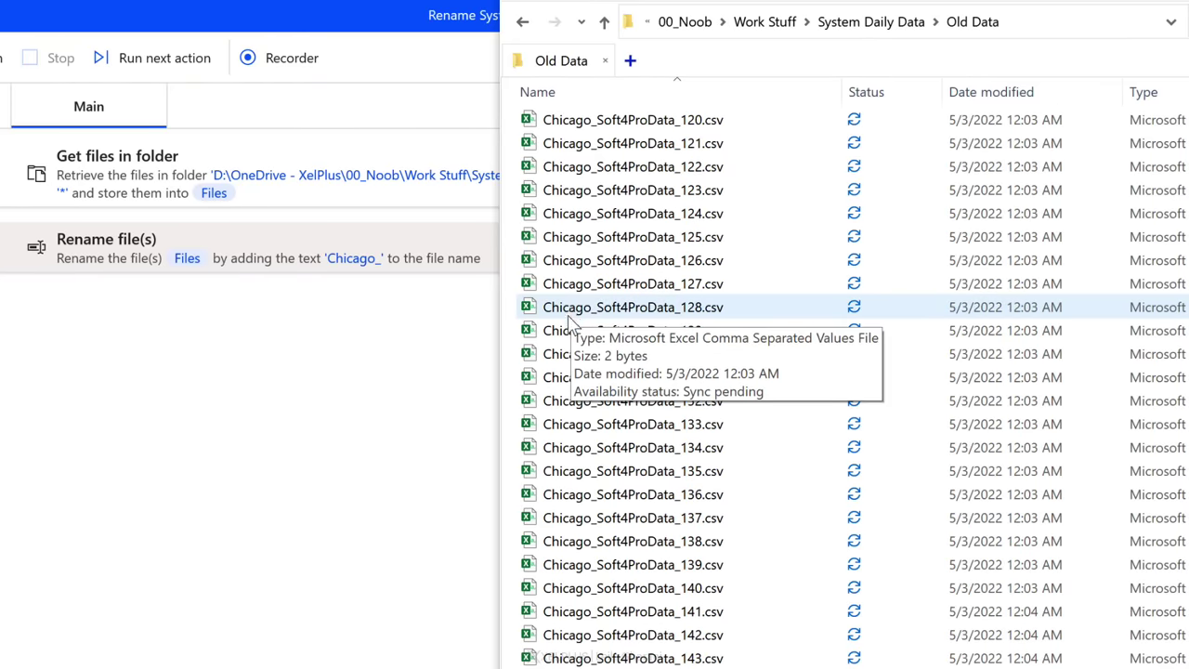
scroll(573, 318, up, 20)
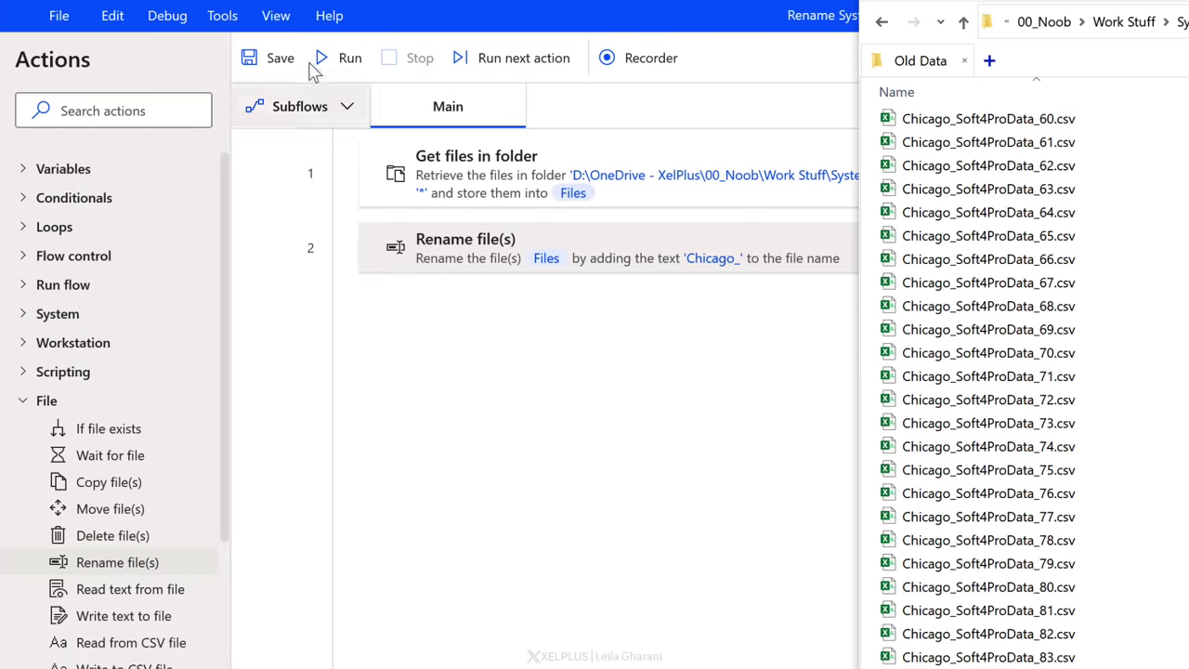
click(282, 62)
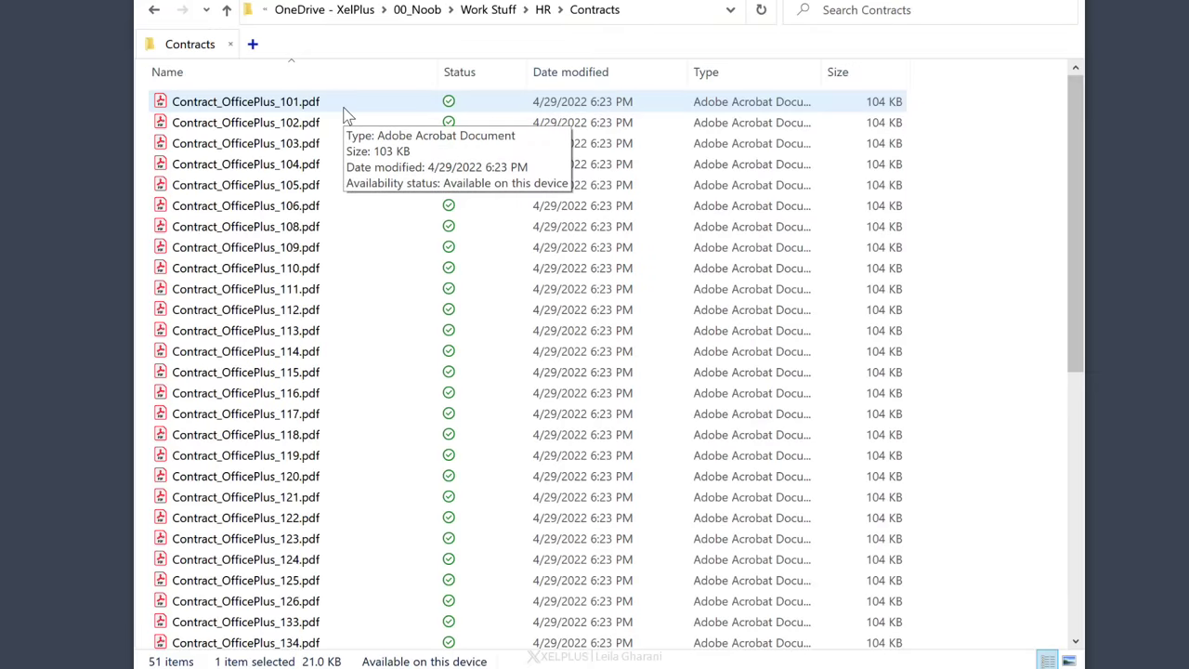
- Look through the contract PDFs in the HR Contracts folder and open Contracts.xlsx
click(290, 107)
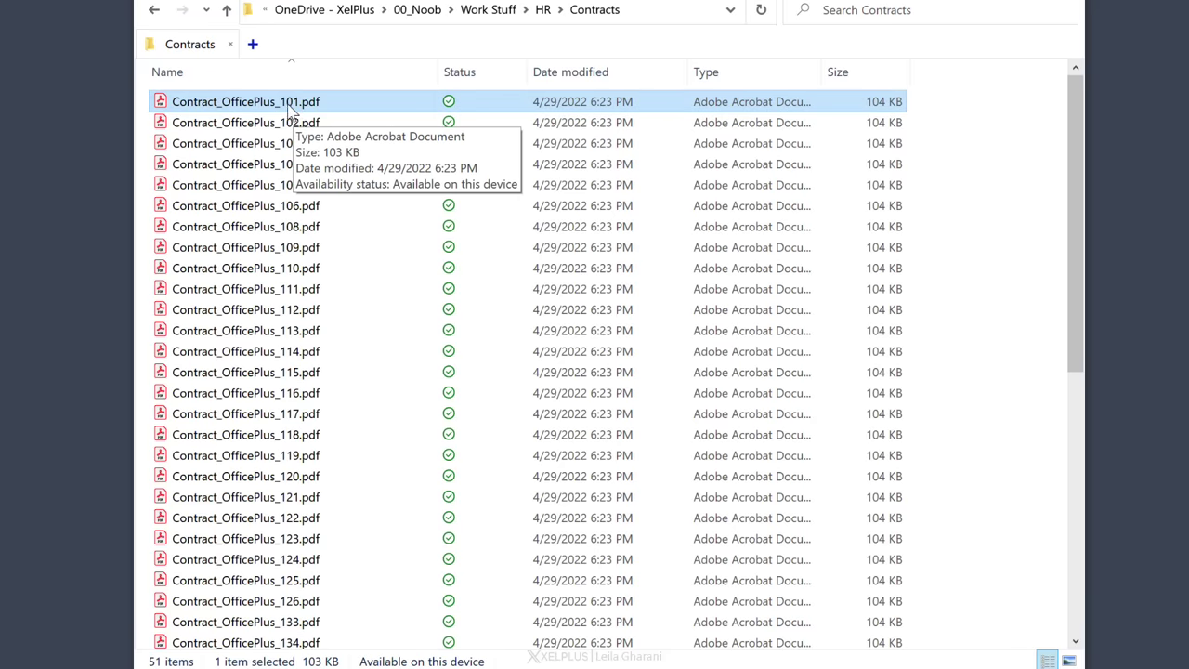
scroll(306, 226, down, 8)
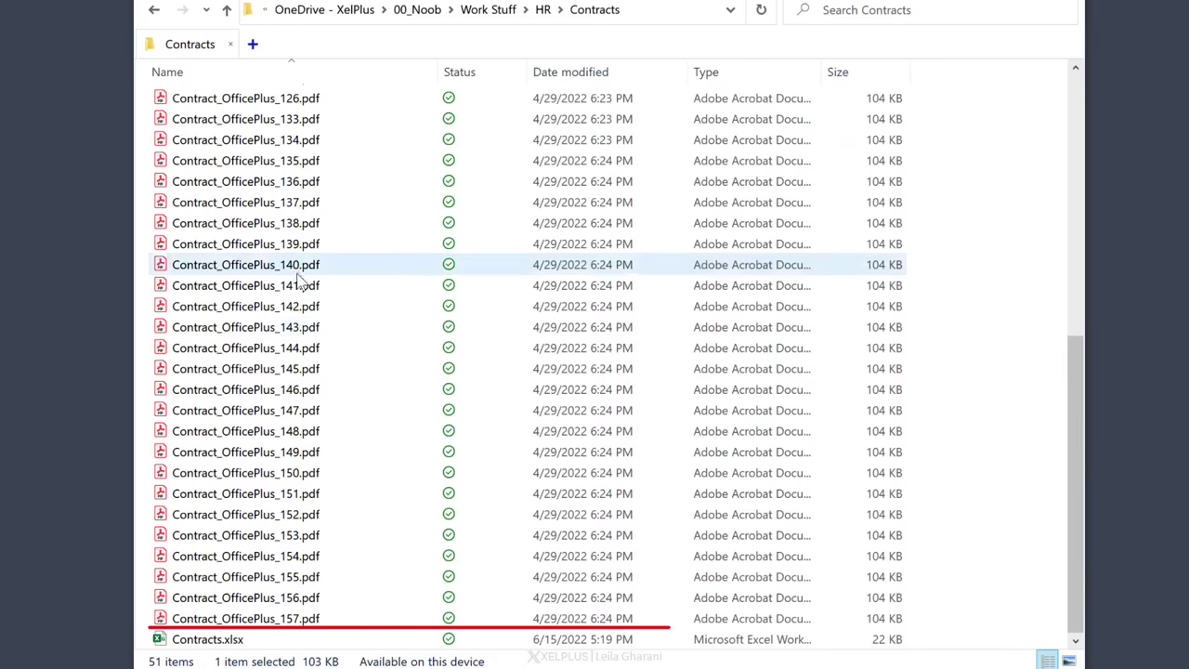
click(208, 648)
double_click(208, 647)
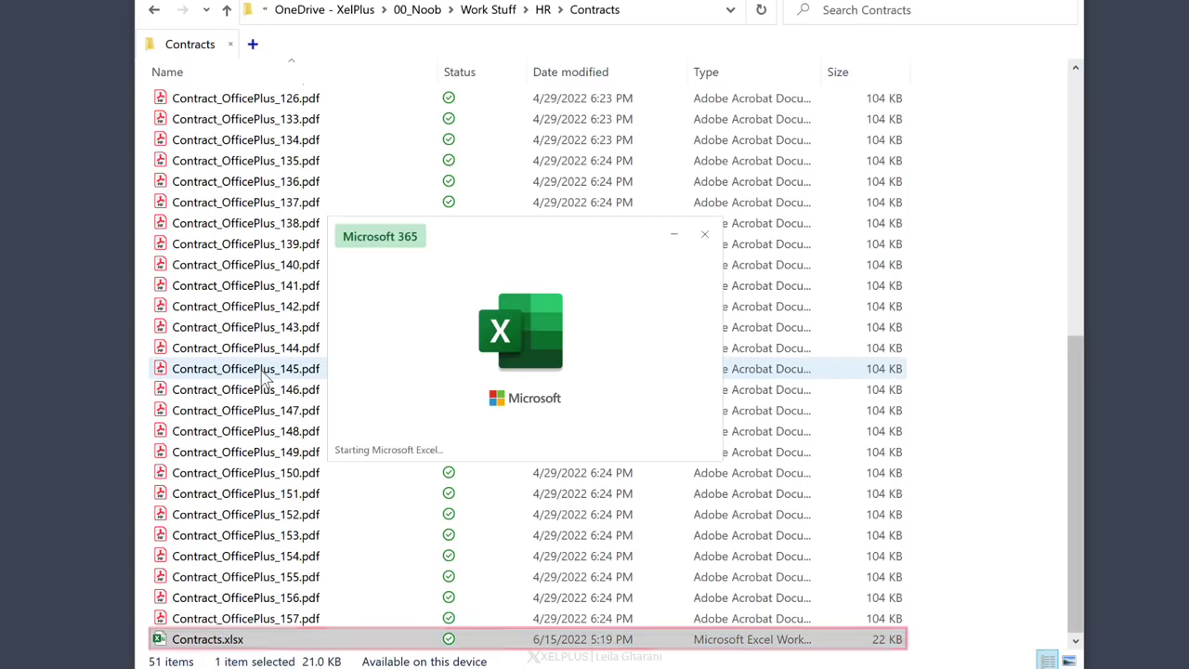
- Examine the first record's ID, Employee, First Initial Last Name, File and Manager values in the contracts table
scroll(409, 279, up, 4)
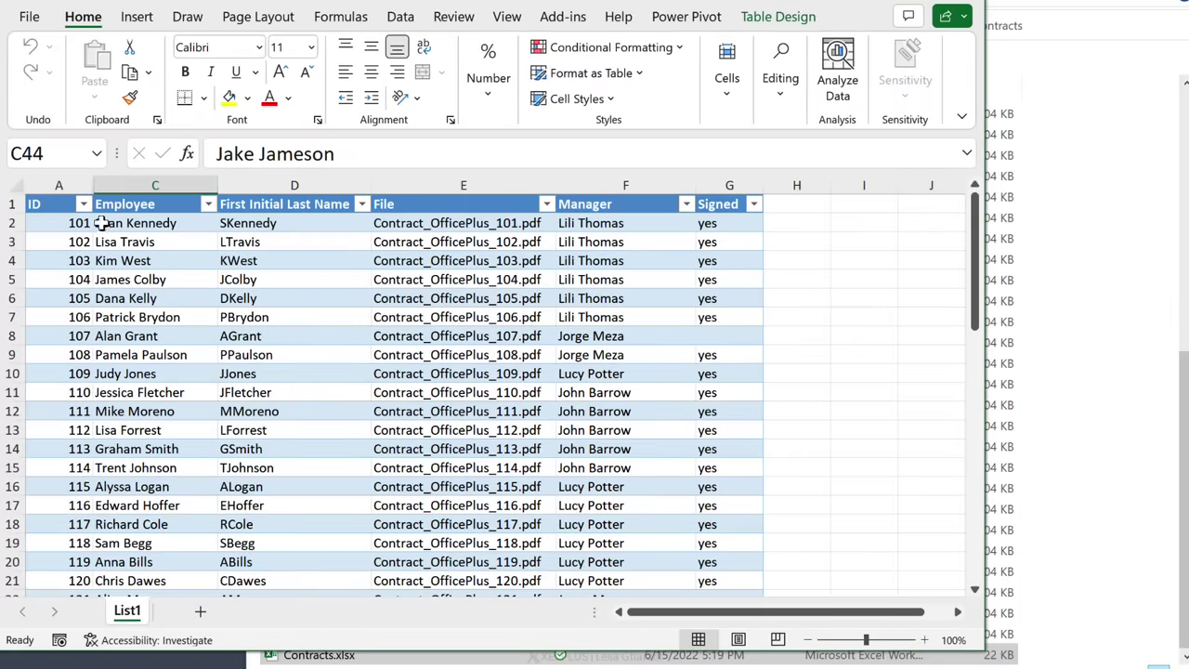
click(73, 221)
click(130, 221)
click(282, 226)
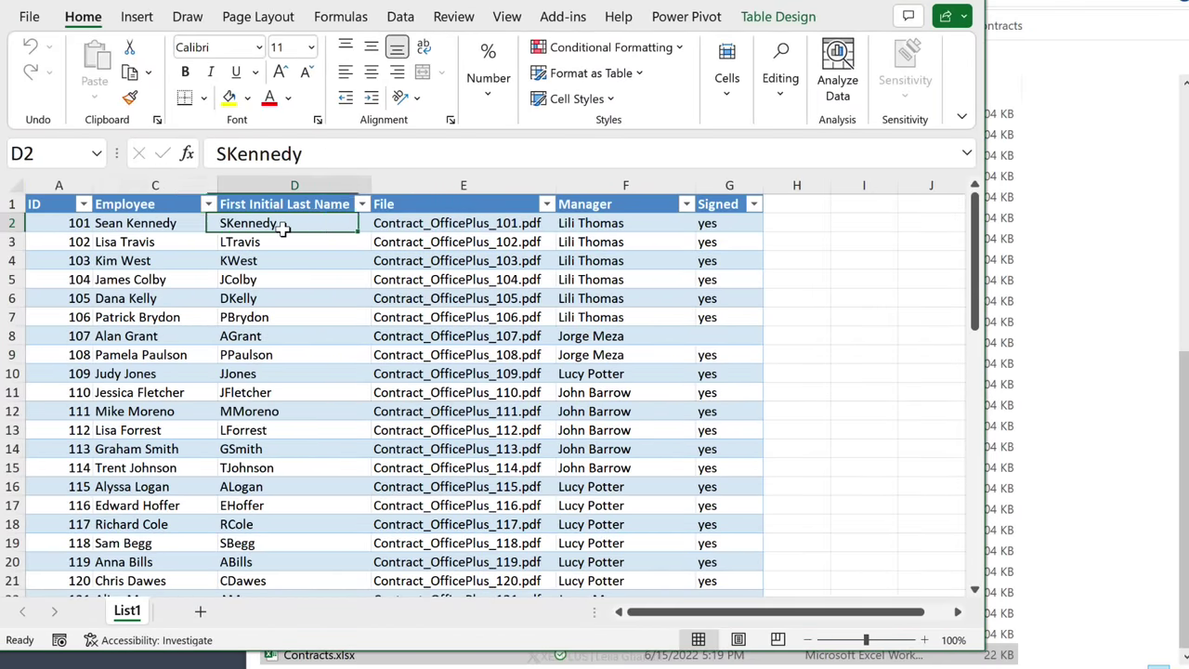
click(453, 230)
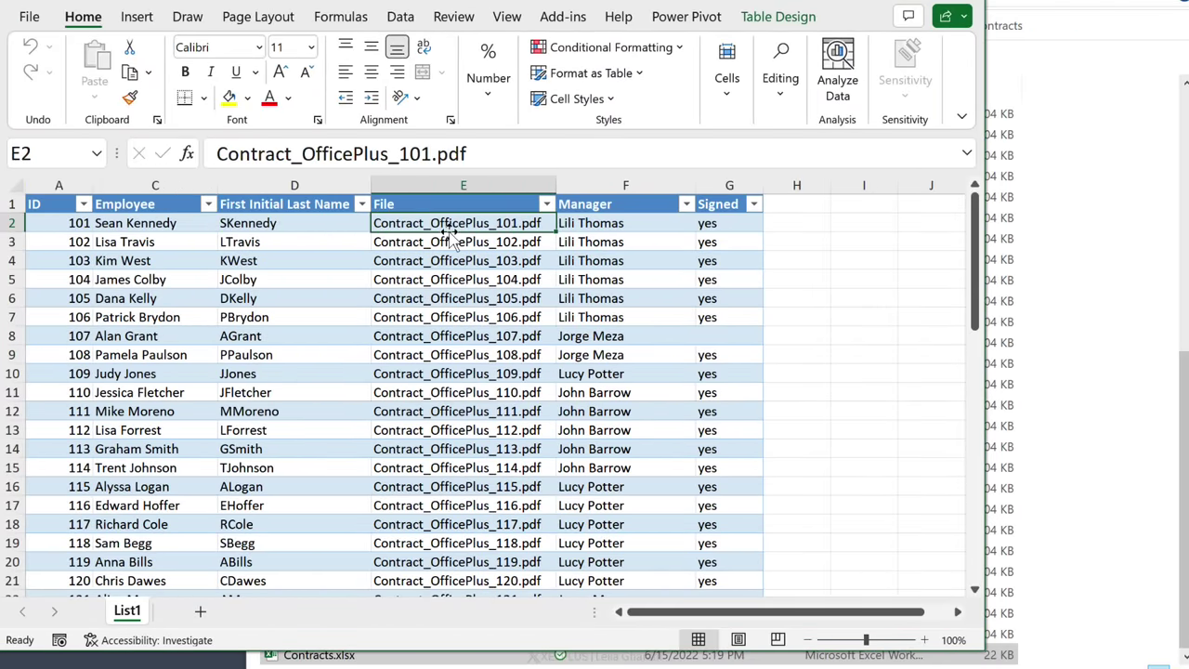
click(645, 229)
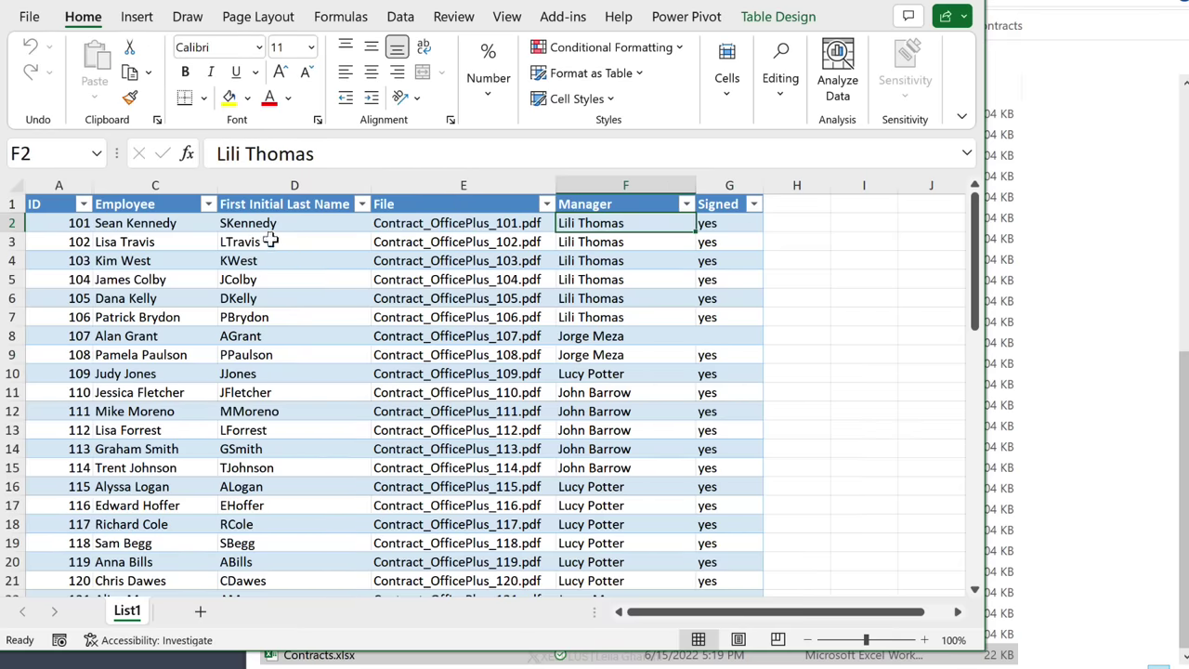
click(72, 229)
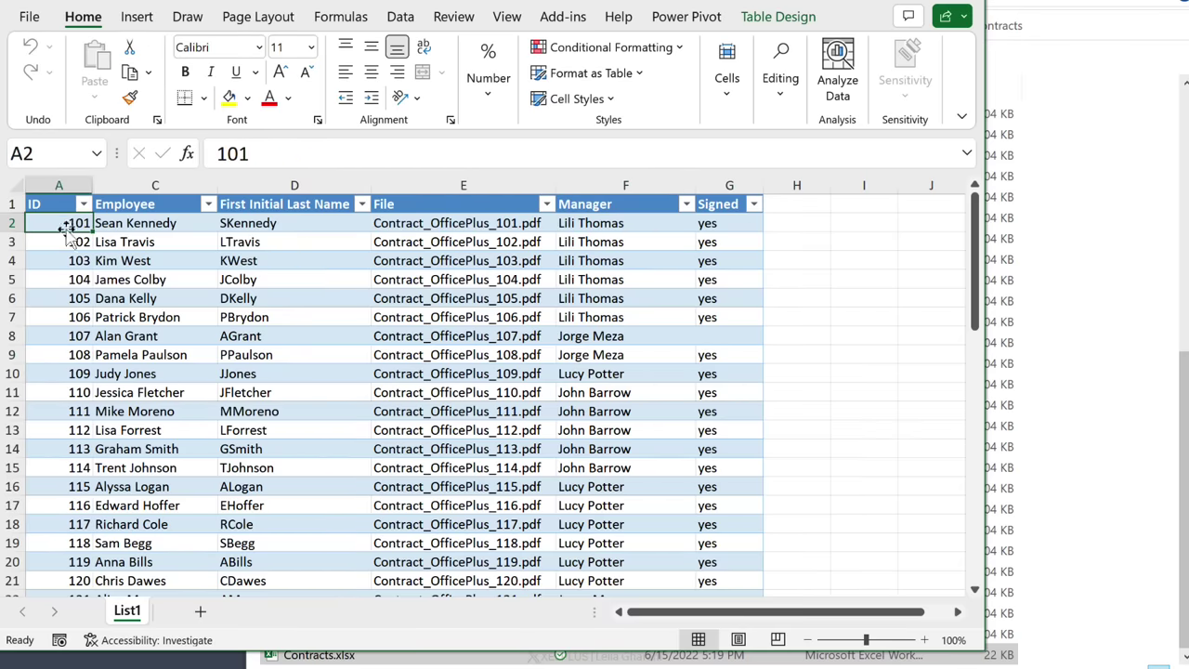
click(293, 224)
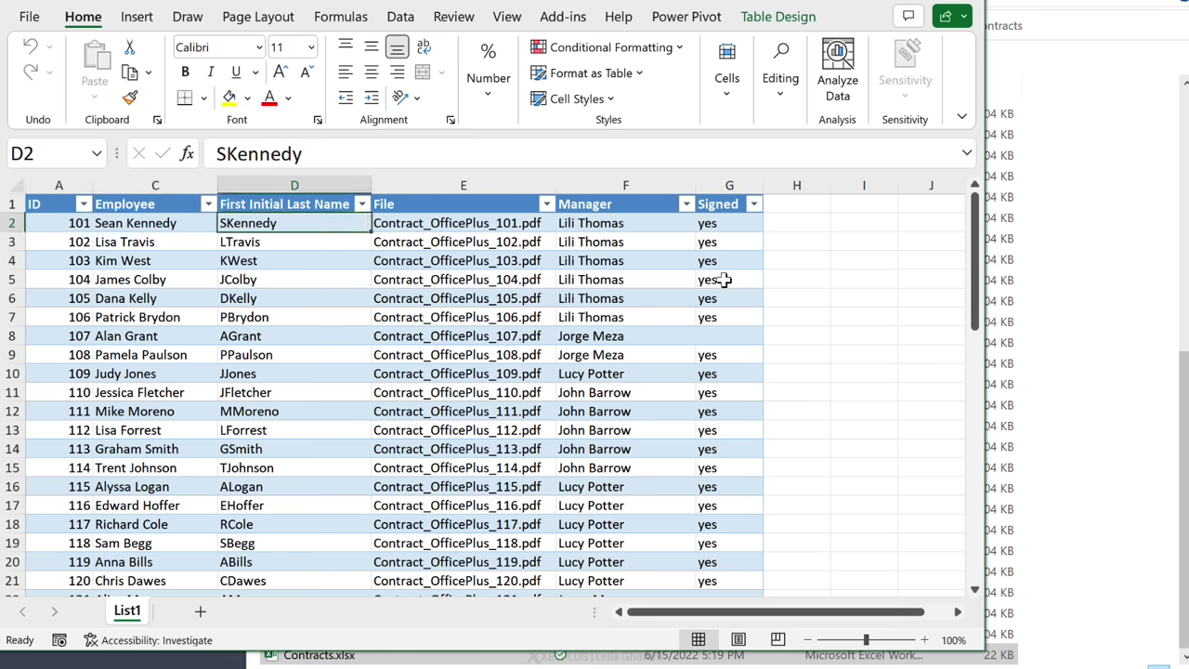
- Select Contract_OfficePlus_126.pdf in the Contracts folder and locate ID 126 in the contracts table
click(1031, 259)
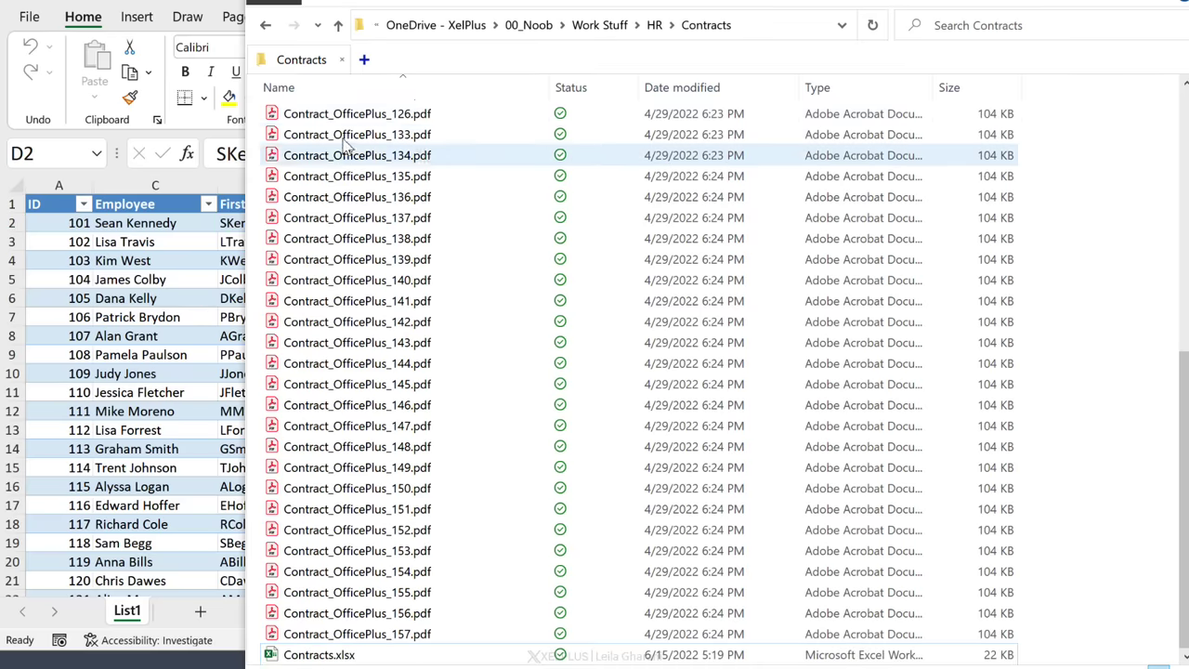
click(407, 117)
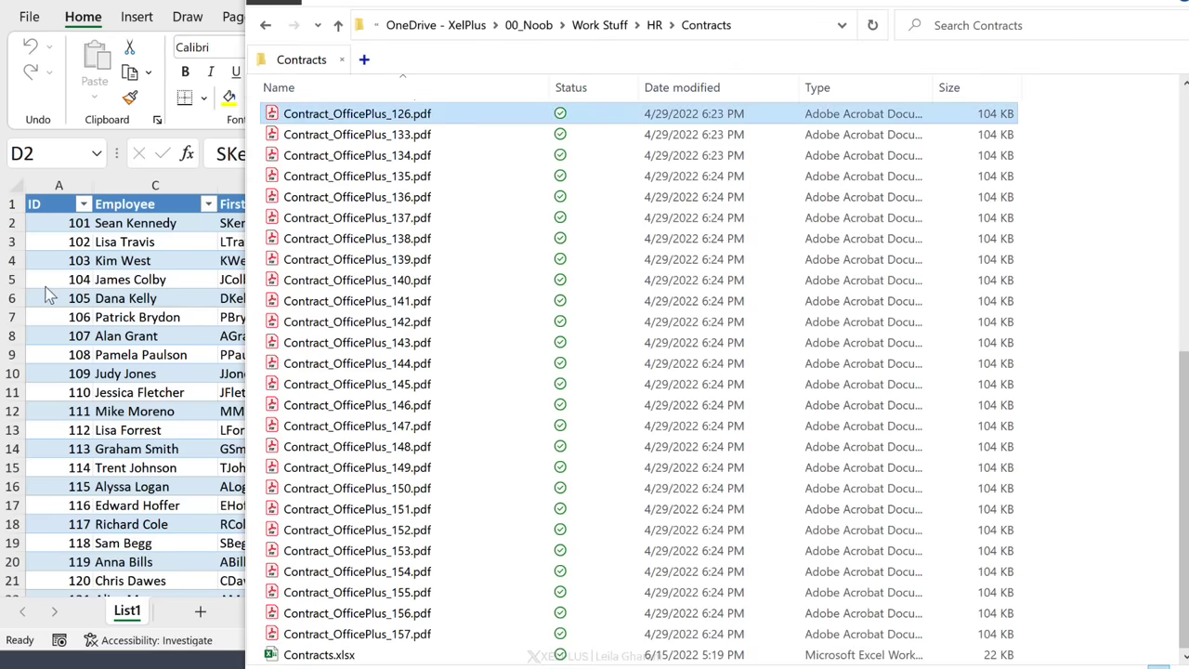
key(alt+Tab)
scroll(58, 302, down, 9)
scroll(60, 315, up, 3)
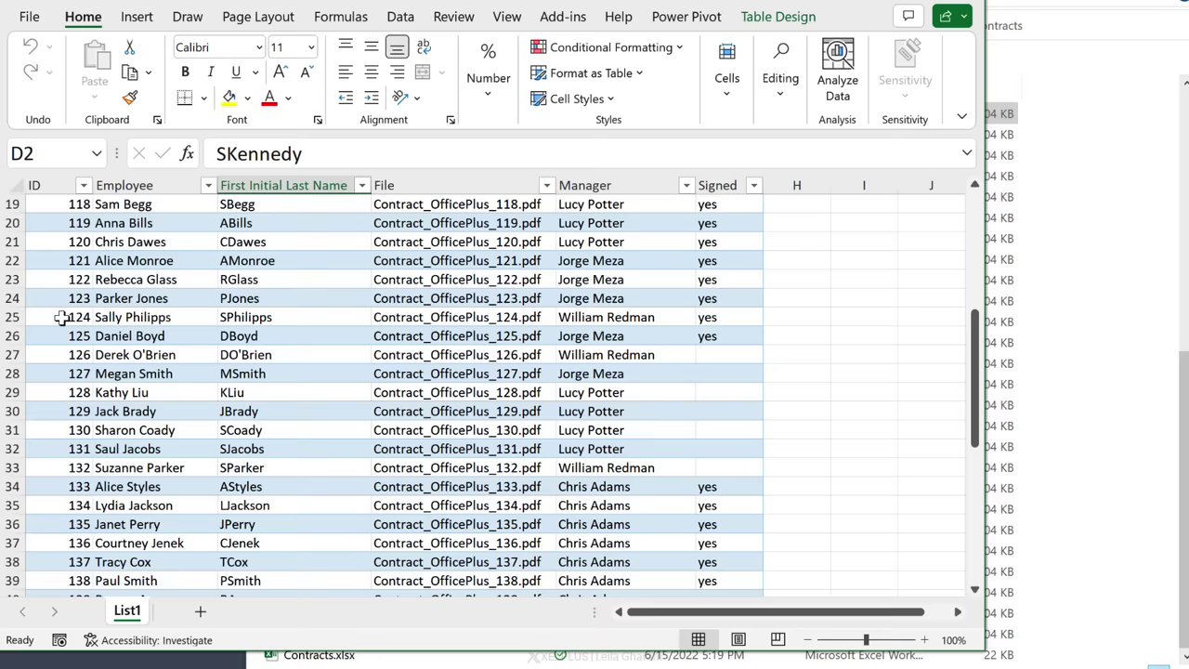
click(70, 355)
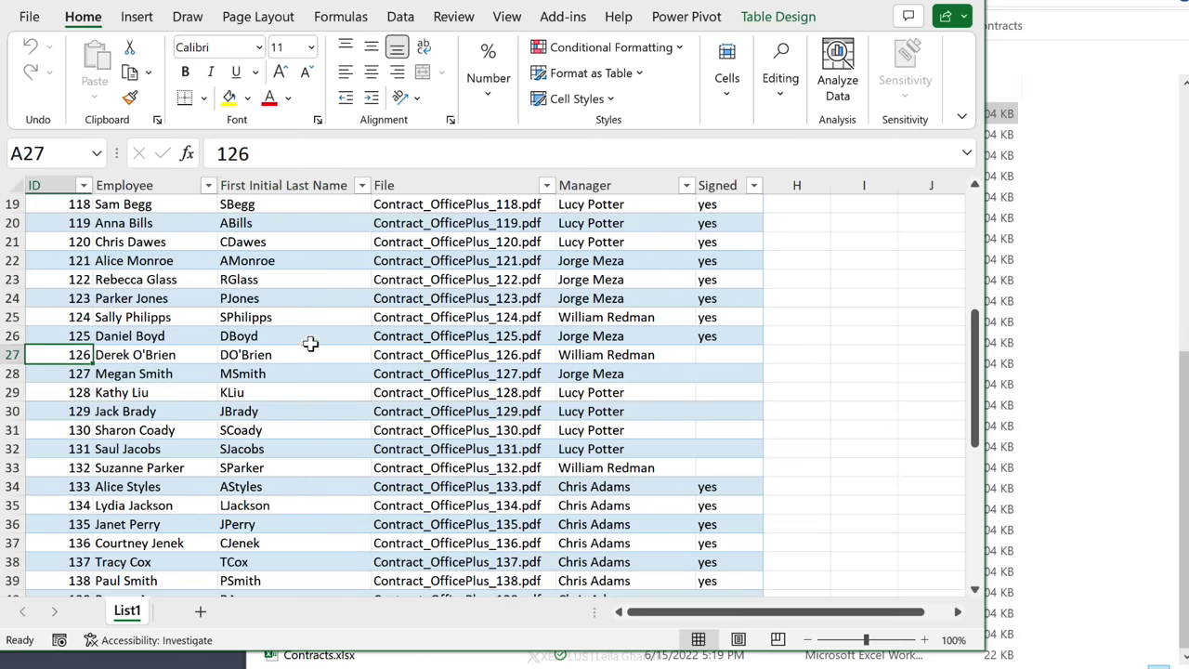
- Copy the First Initial Last Name value of ID 126 and return to the Contracts folder
click(306, 354)
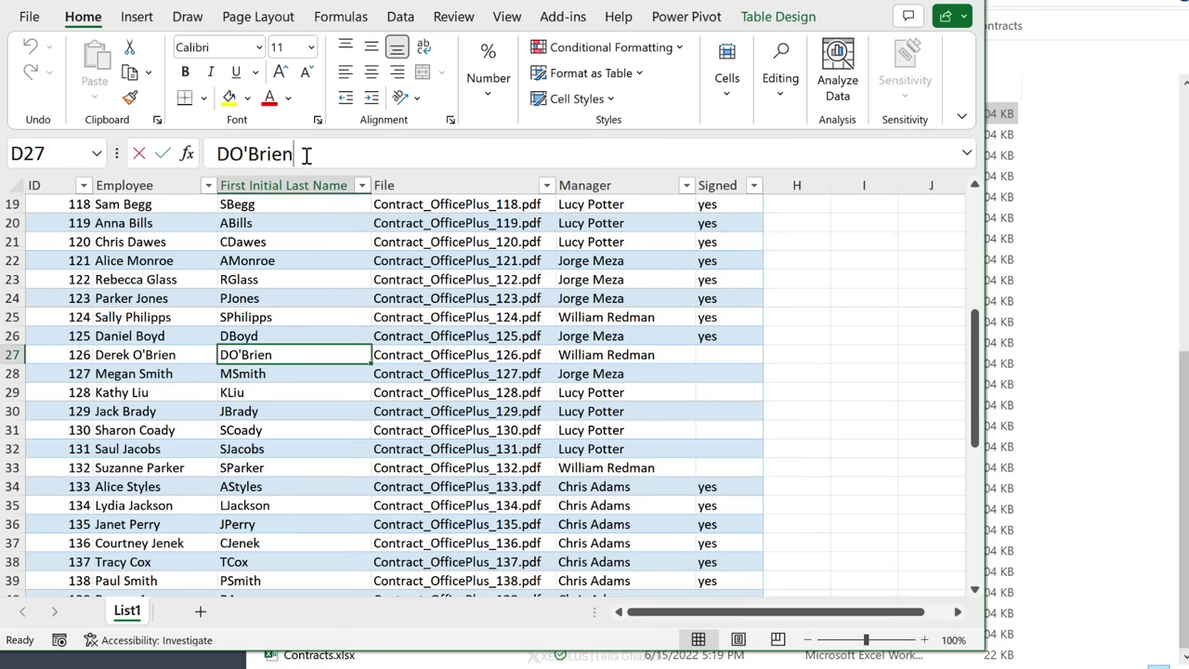
drag(306, 154, 212, 144)
key(ctrl+c)
key(Return)
key(alt+Tab)
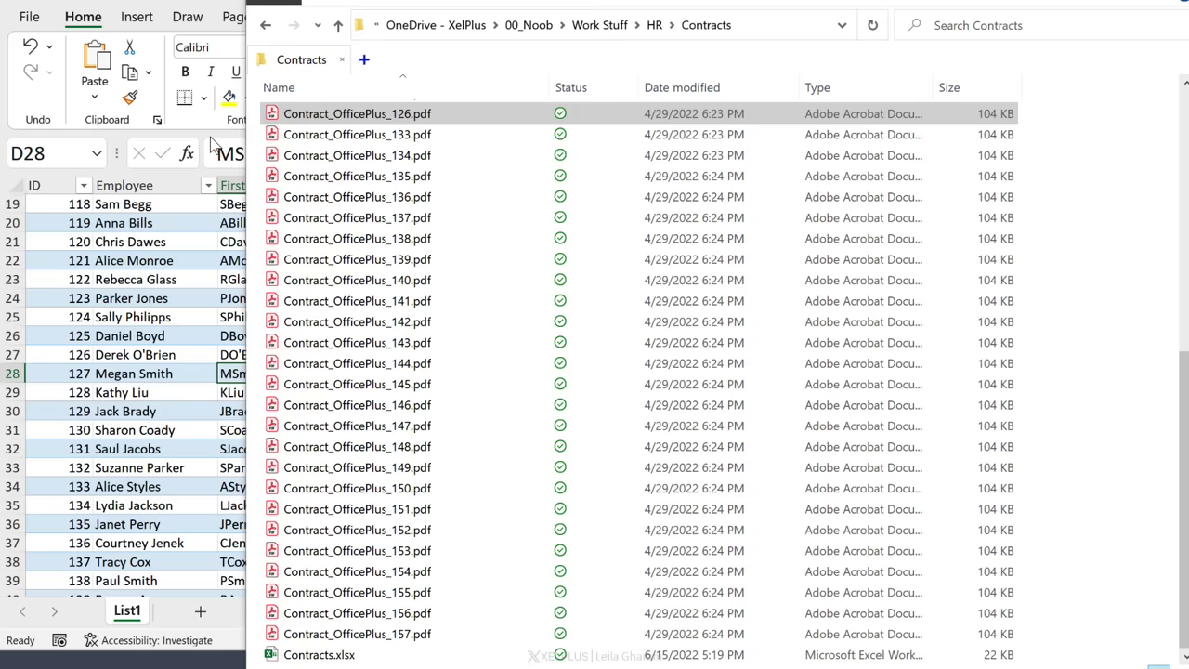
- Replace 126 in the file name Contract_OfficePlus_126.pdf with the copied employee name
click(413, 114)
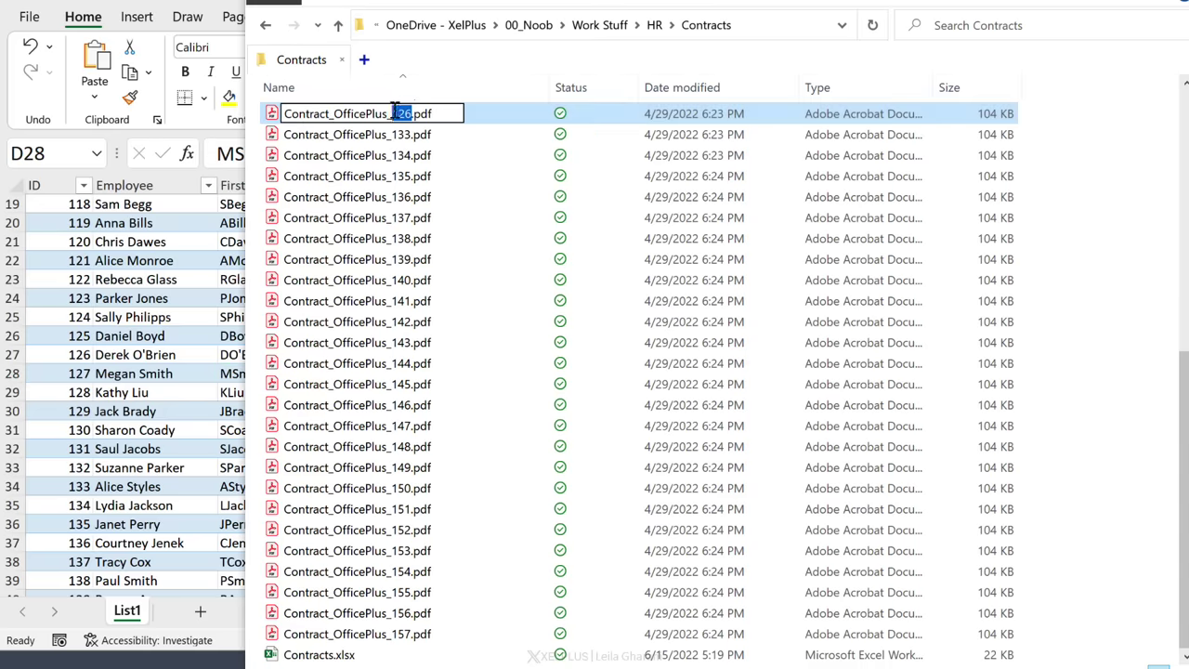
key(ctrl+v)
key(Return)
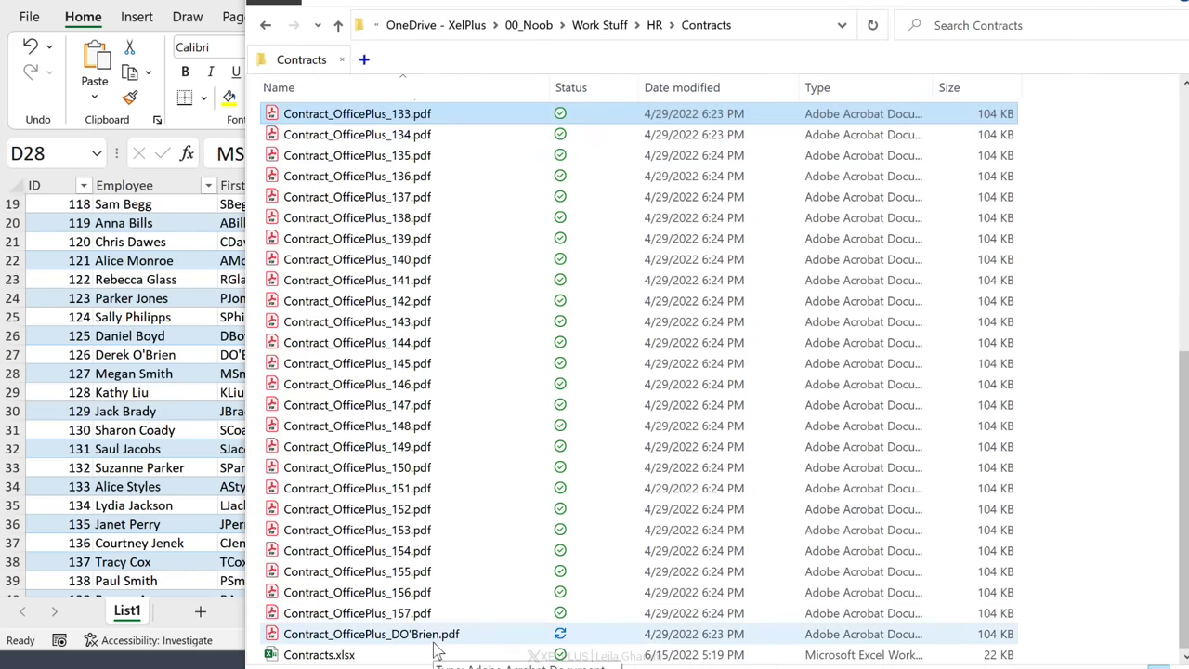
- Review the file list in the Contracts folder and undo the last file rename
scroll(420, 571, up, 5)
scroll(420, 571, down, 5)
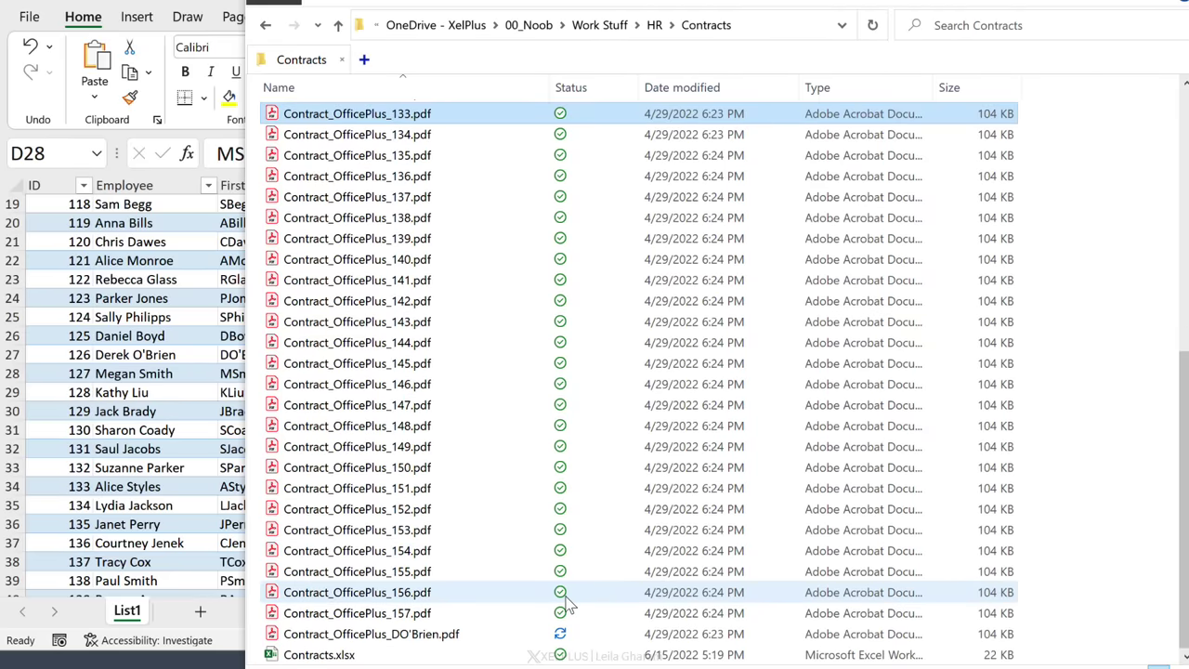
key(ctrl+z)
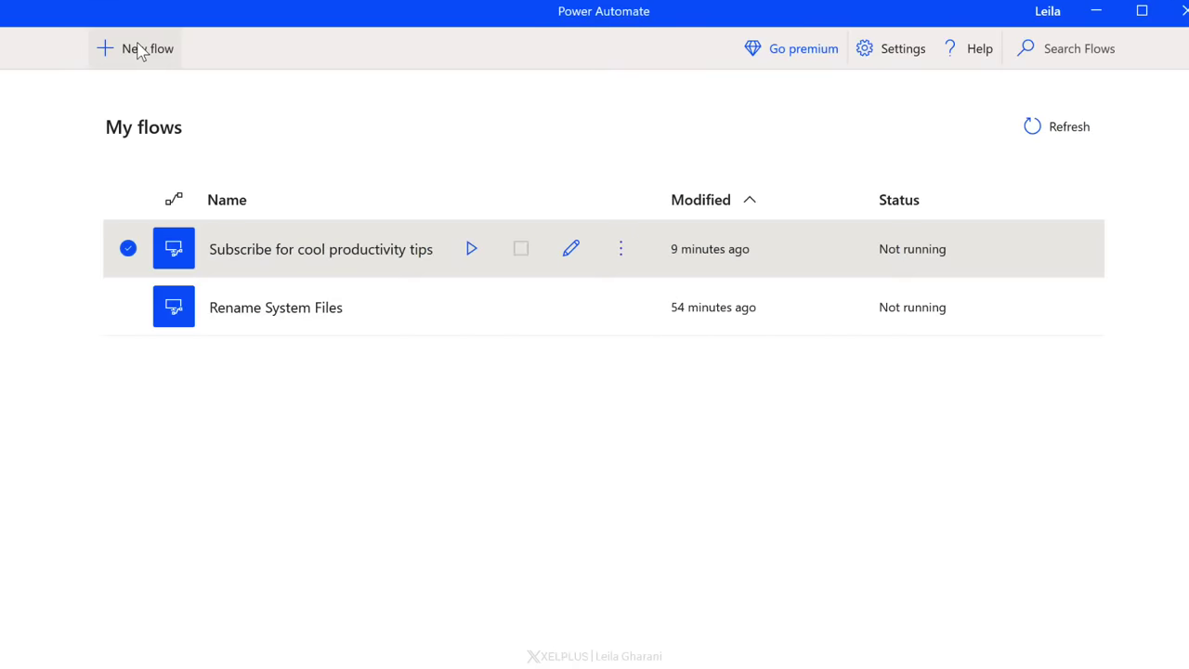
- Switch to Power Automate and create a new flow named Replace File Names
click(139, 49)
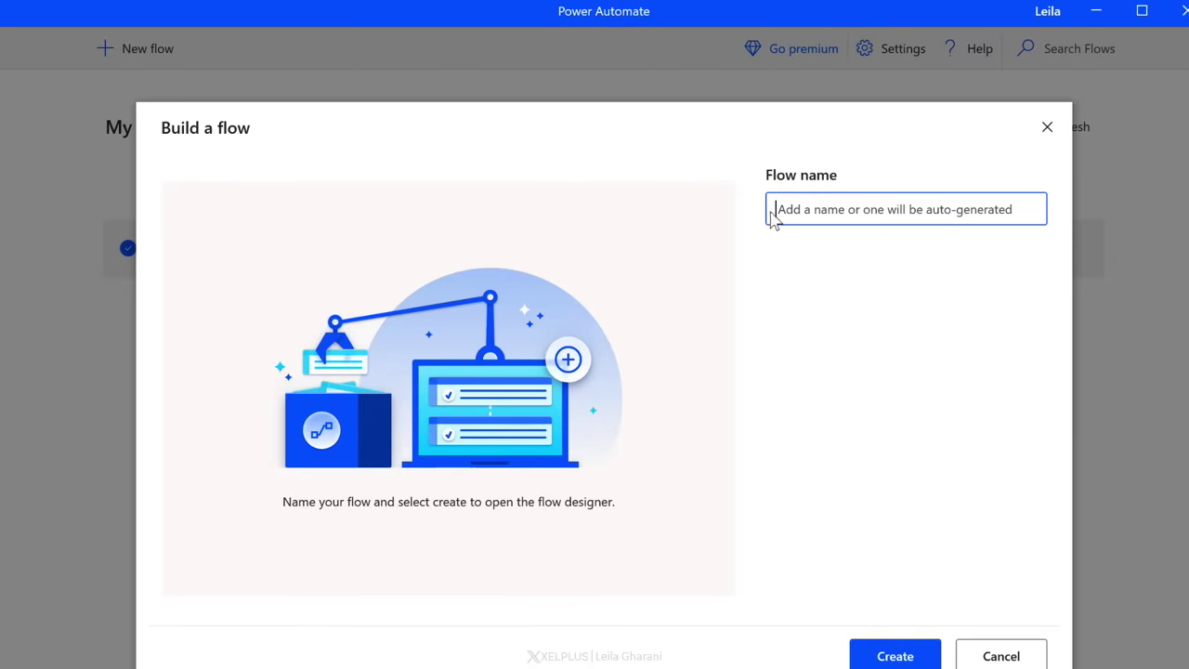
text(Replace File Names)
click(895, 650)
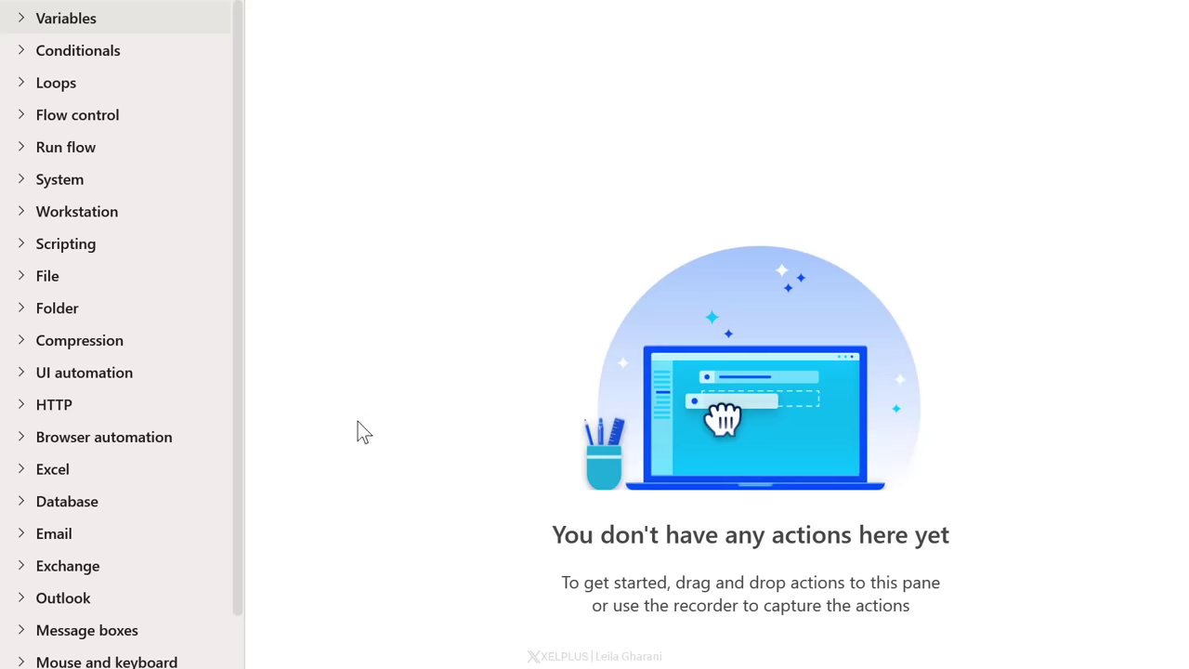
- Expand the Excel group of actions for the new flow
click(26, 477)
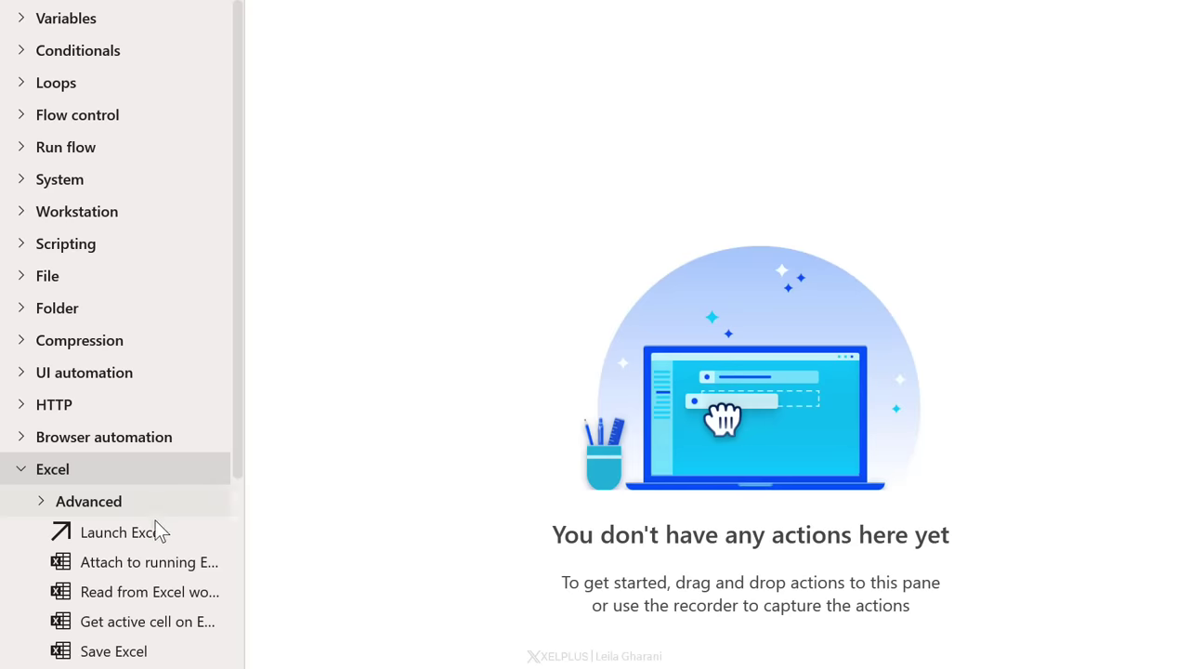